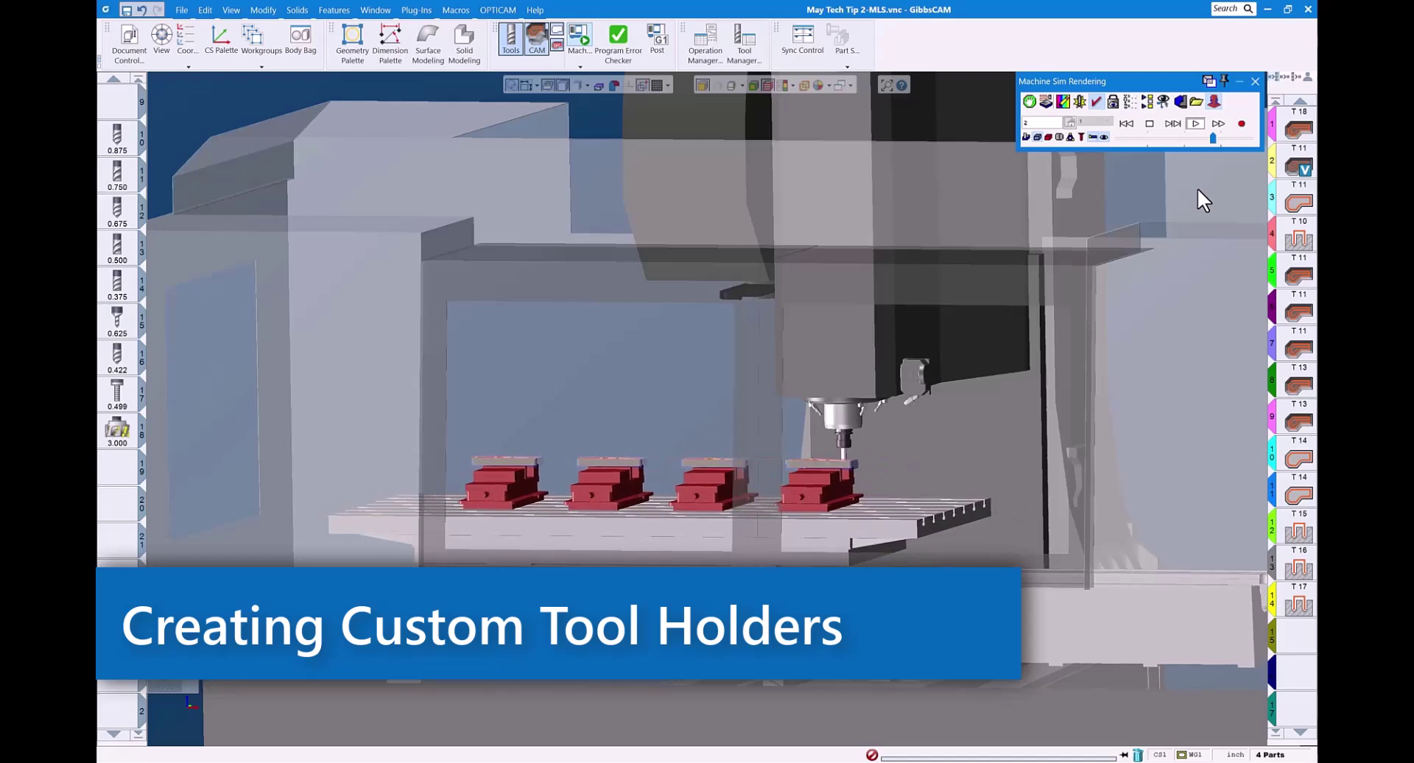
# Step: Tilt the running simulation view to look down on the table and its four vised parts
pyautogui.moveTo(992, 430); pyautogui.dragTo(1000, 502, button='middle')
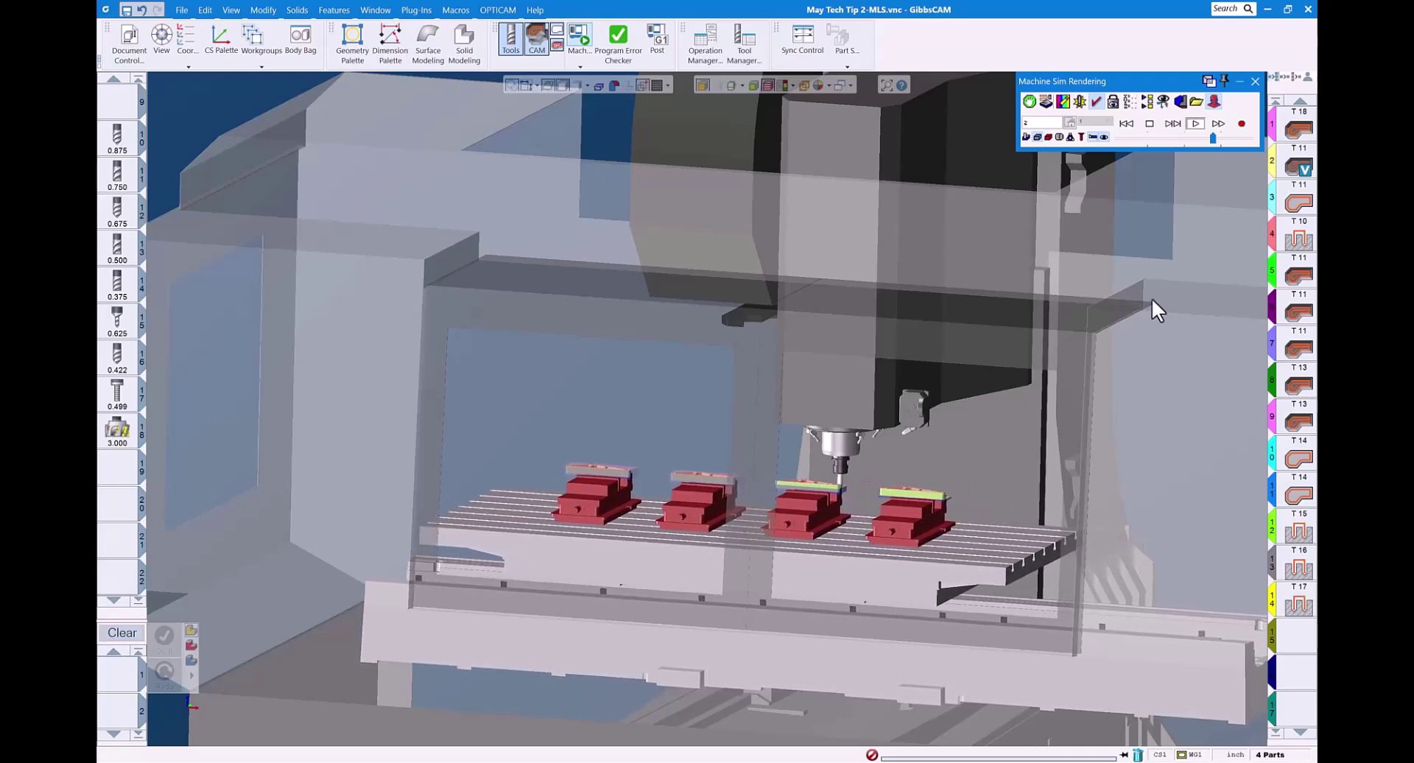
# Step: Close the simulation, load '125 Ball Probe.tlst', and inspect the 0.125 ball probe as tool 21
pyautogui.click(1255, 80)
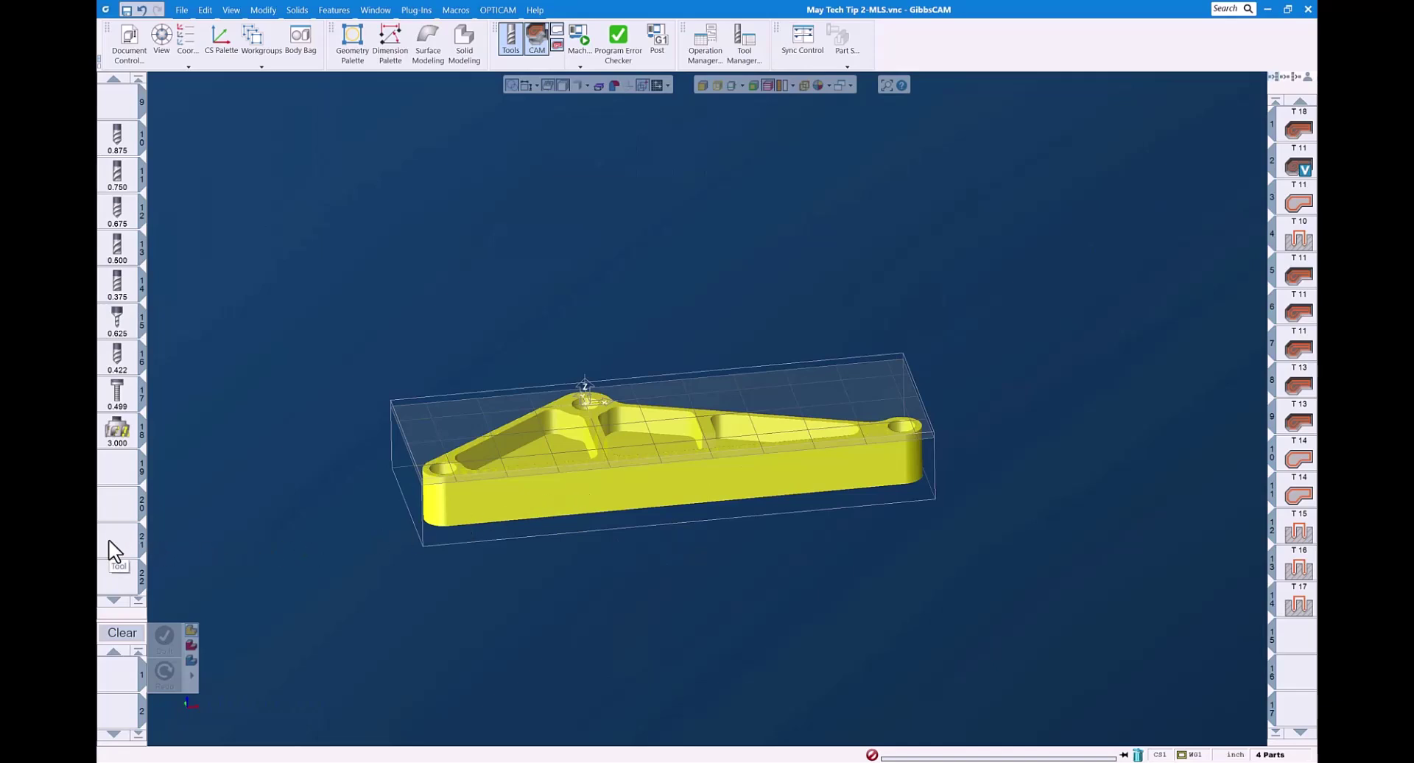
pyautogui.rightClick(114, 472)
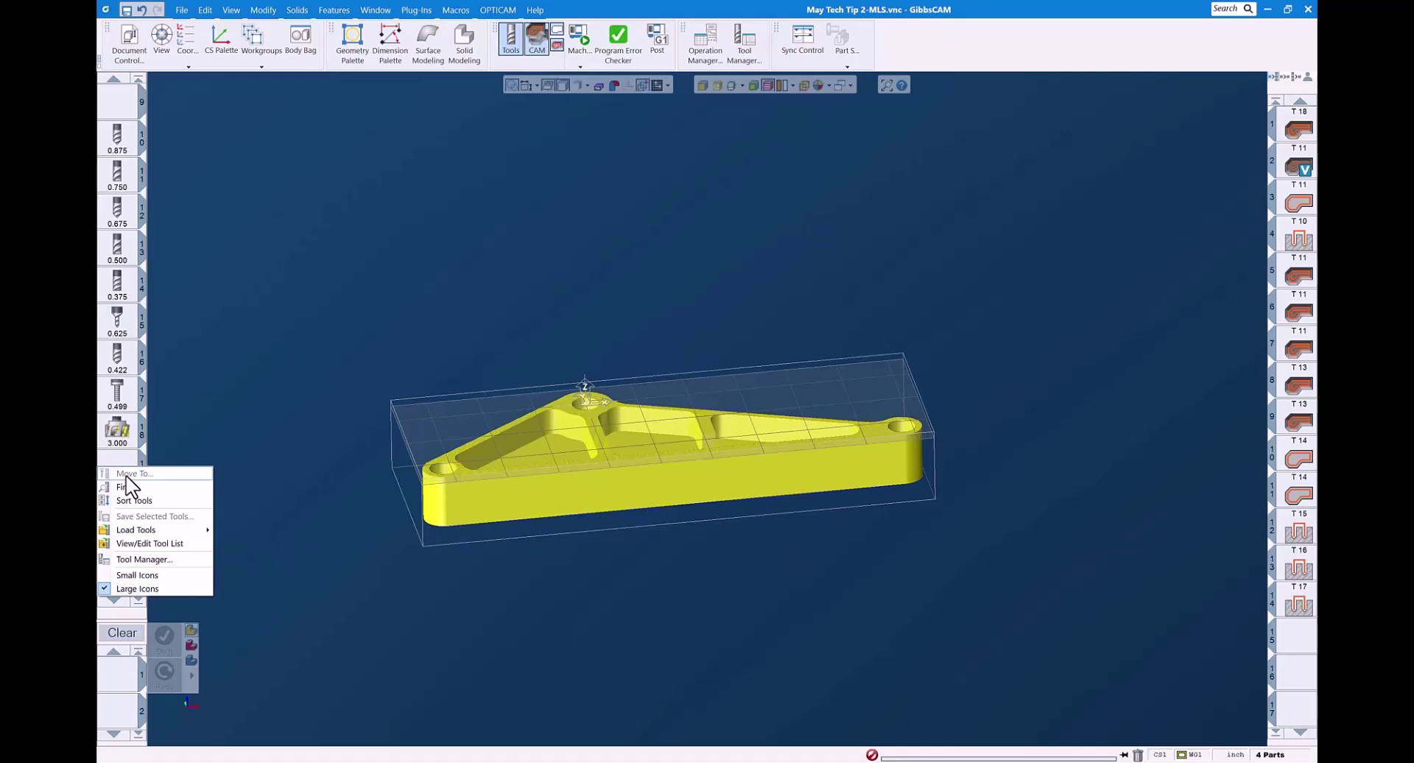
pyautogui.moveTo(144, 532)
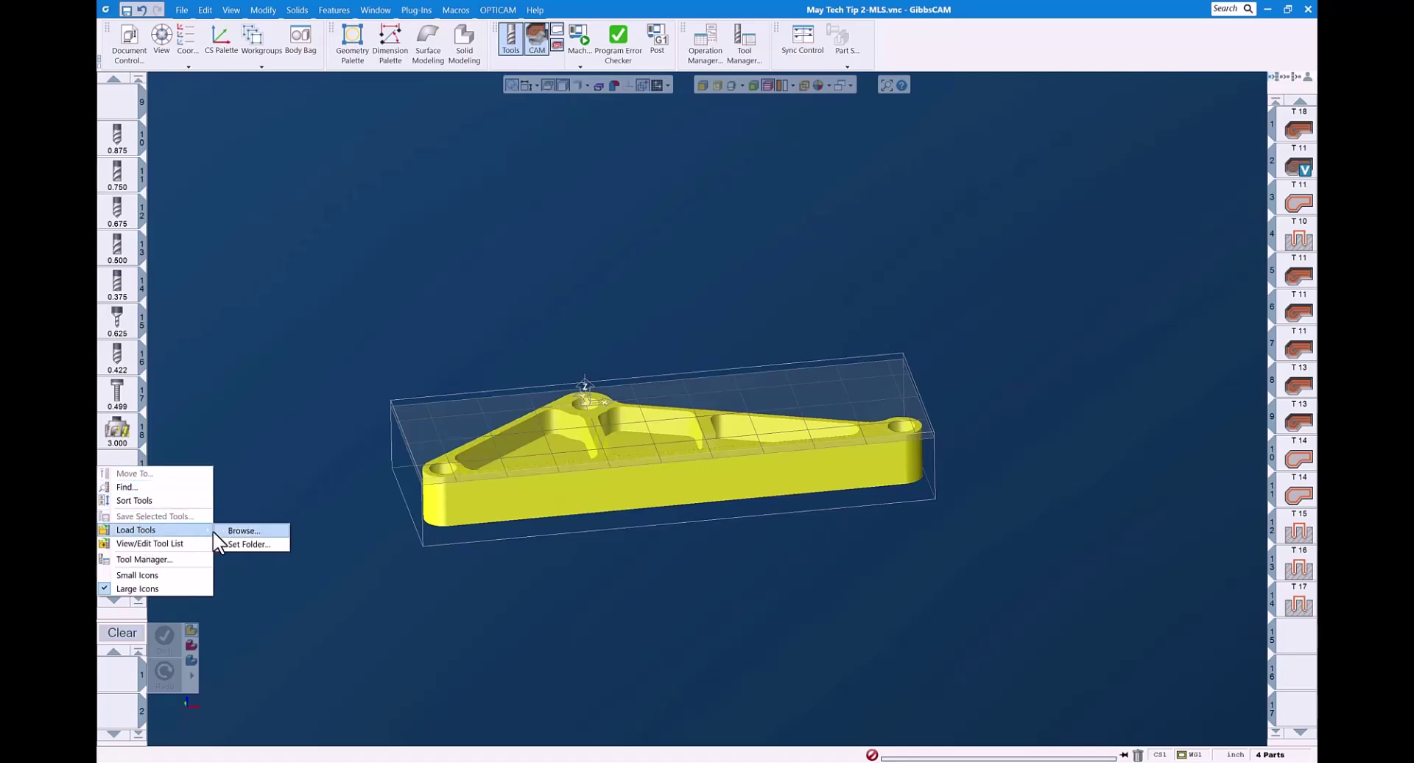
pyautogui.click(232, 530)
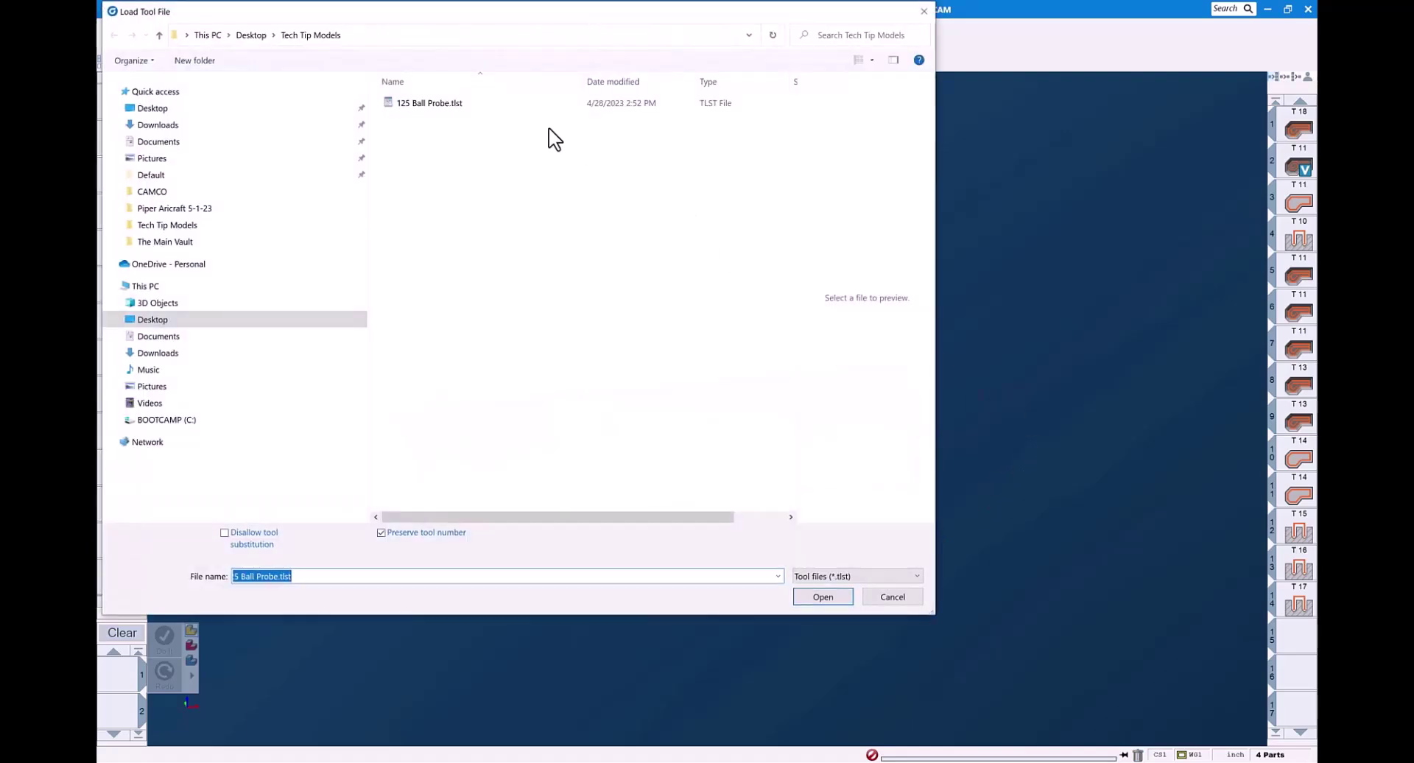
pyautogui.click(465, 106)
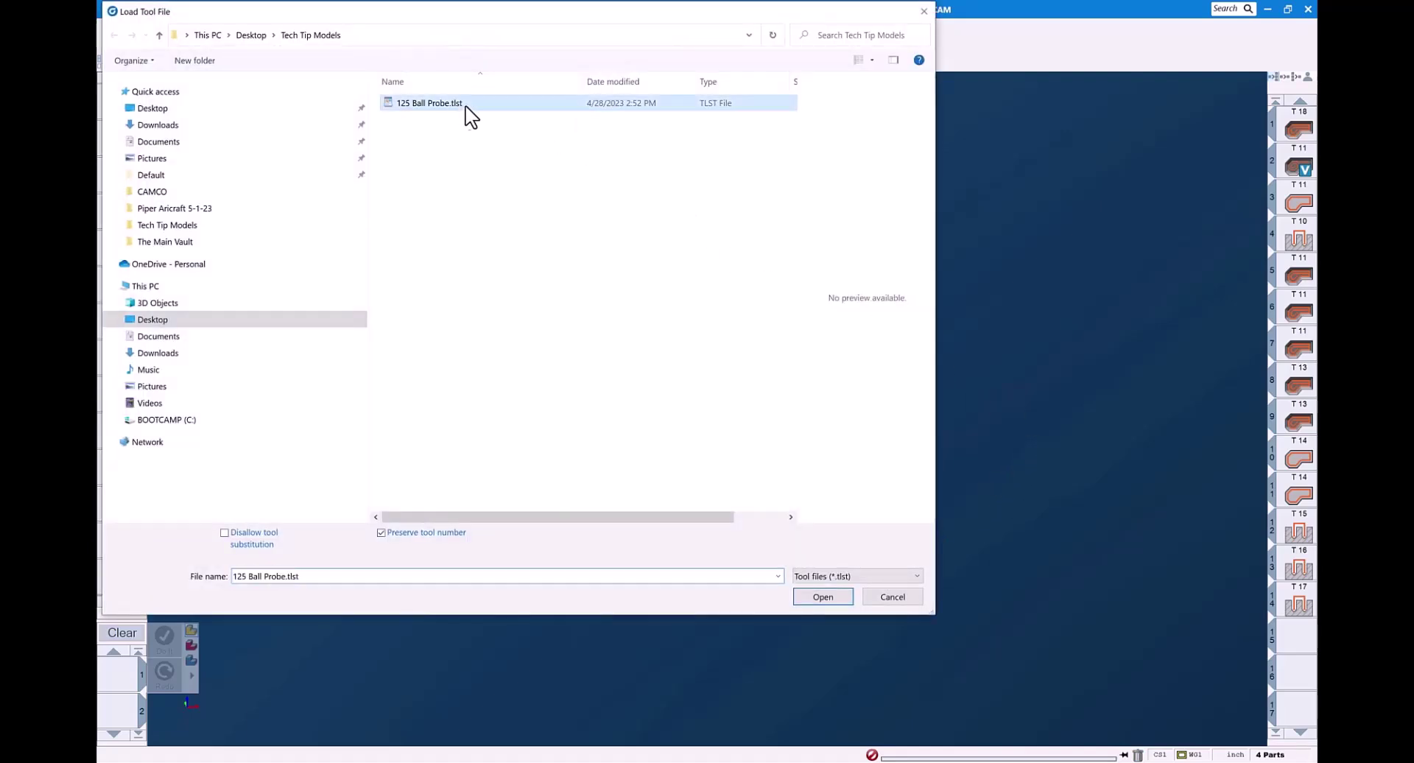
pyautogui.click(826, 597)
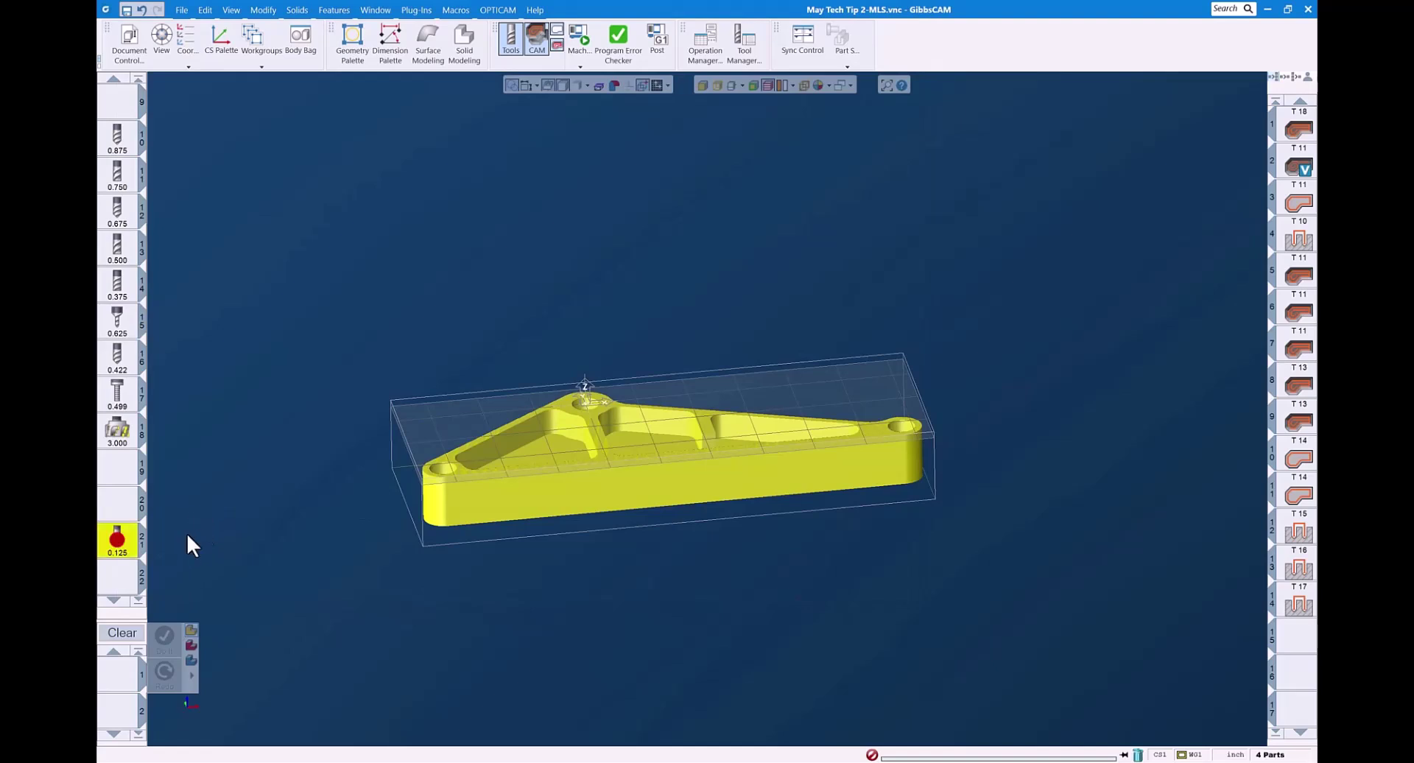
pyautogui.doubleClick(126, 550)
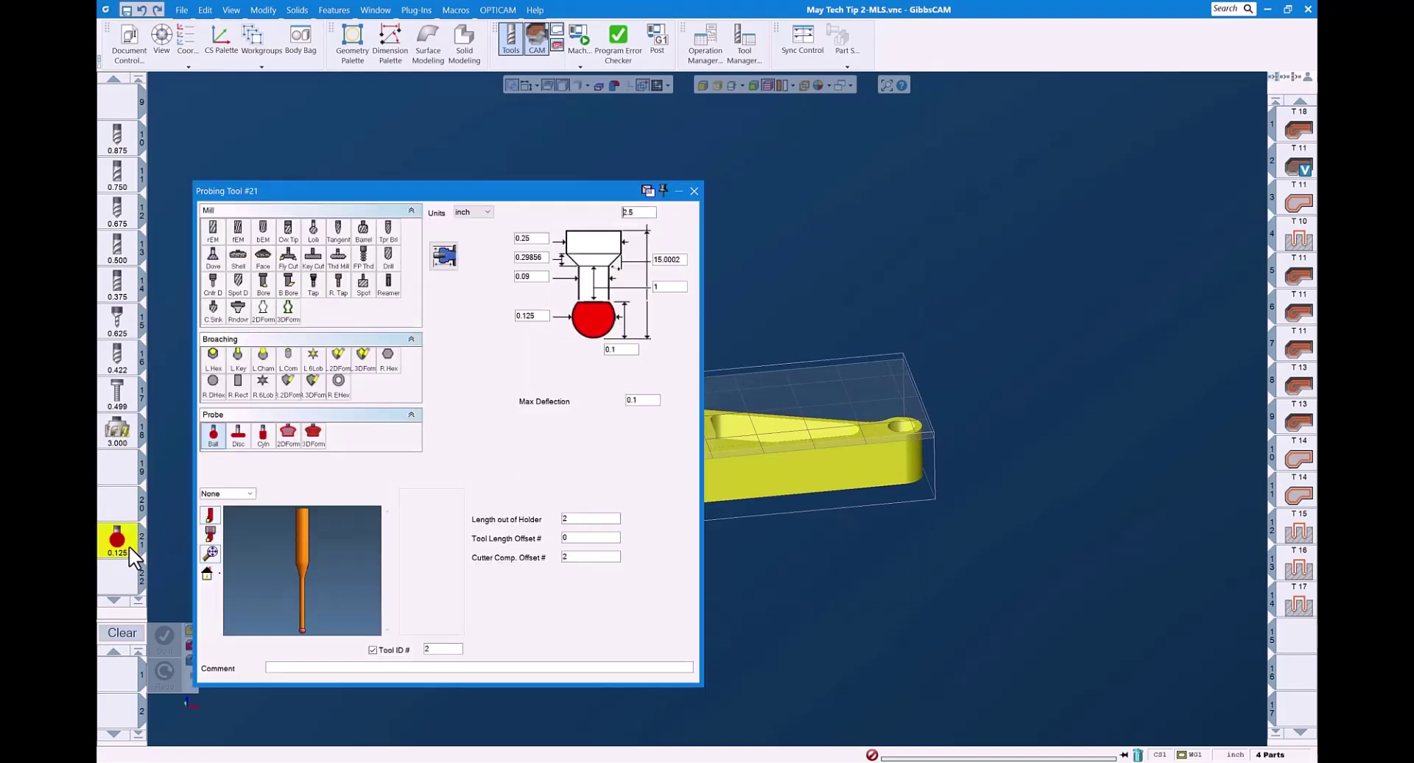
pyautogui.moveTo(279, 558); pyautogui.dragTo(169, 601)
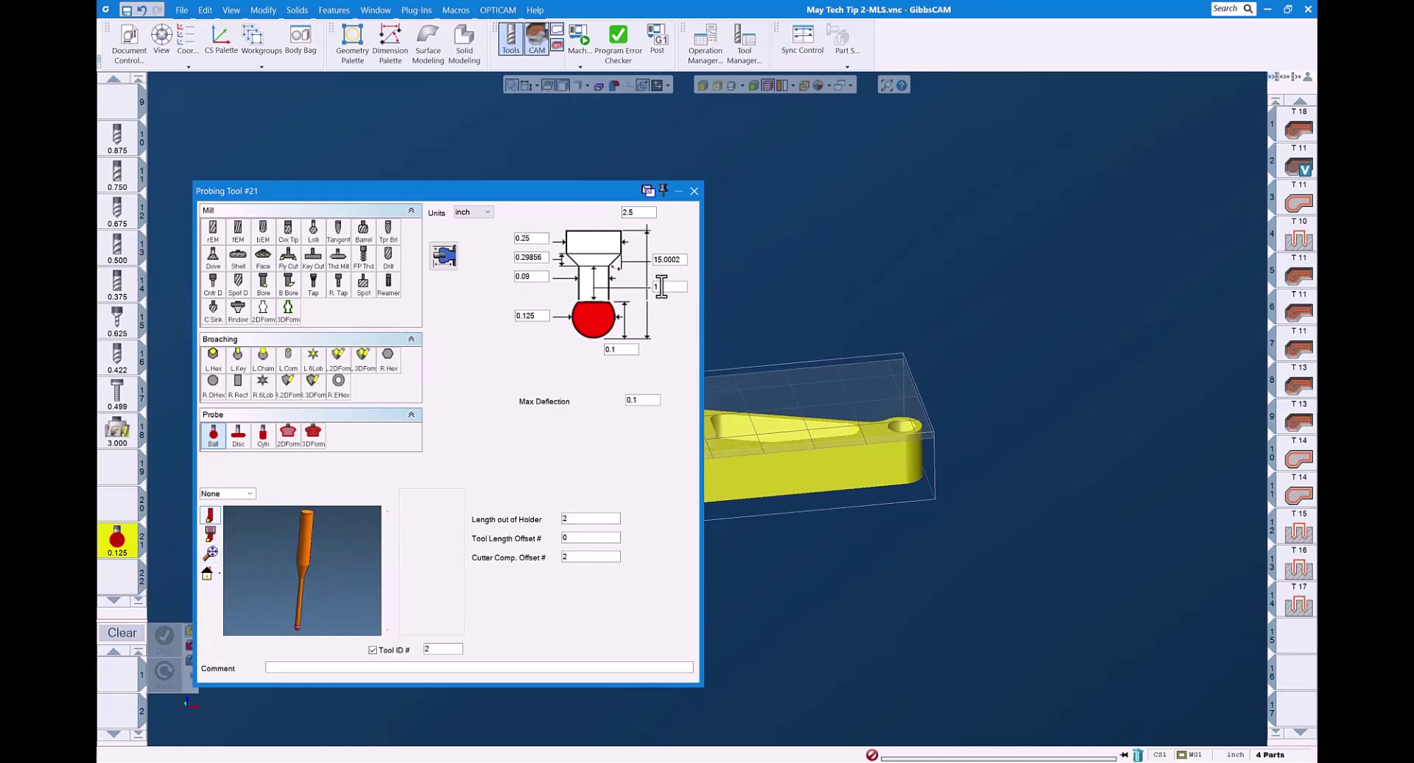
# Step: Stash the bracket in the body bag and import 'OMP40 Probe & Holder.STEP'
pyautogui.click(693, 192)
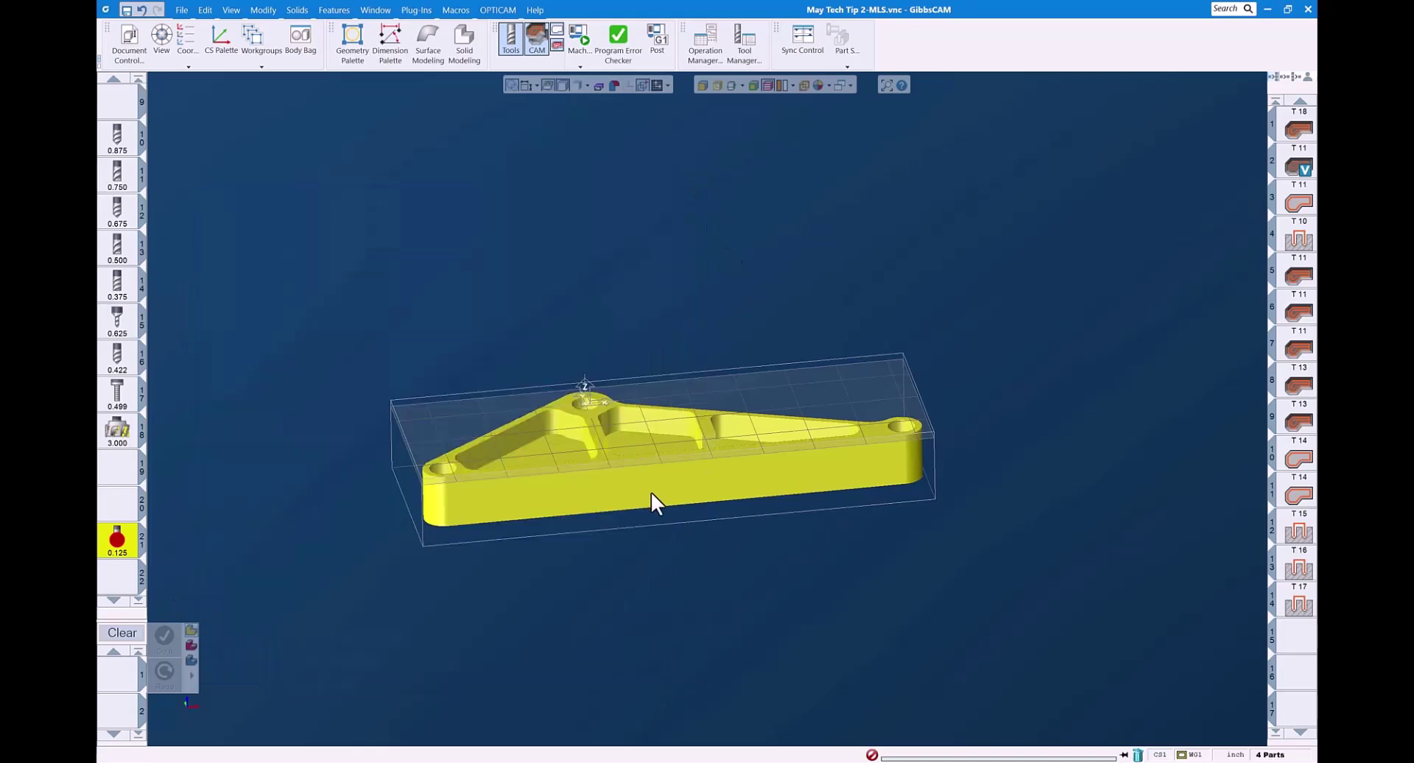
pyautogui.hotkey('ctrl', 'b')
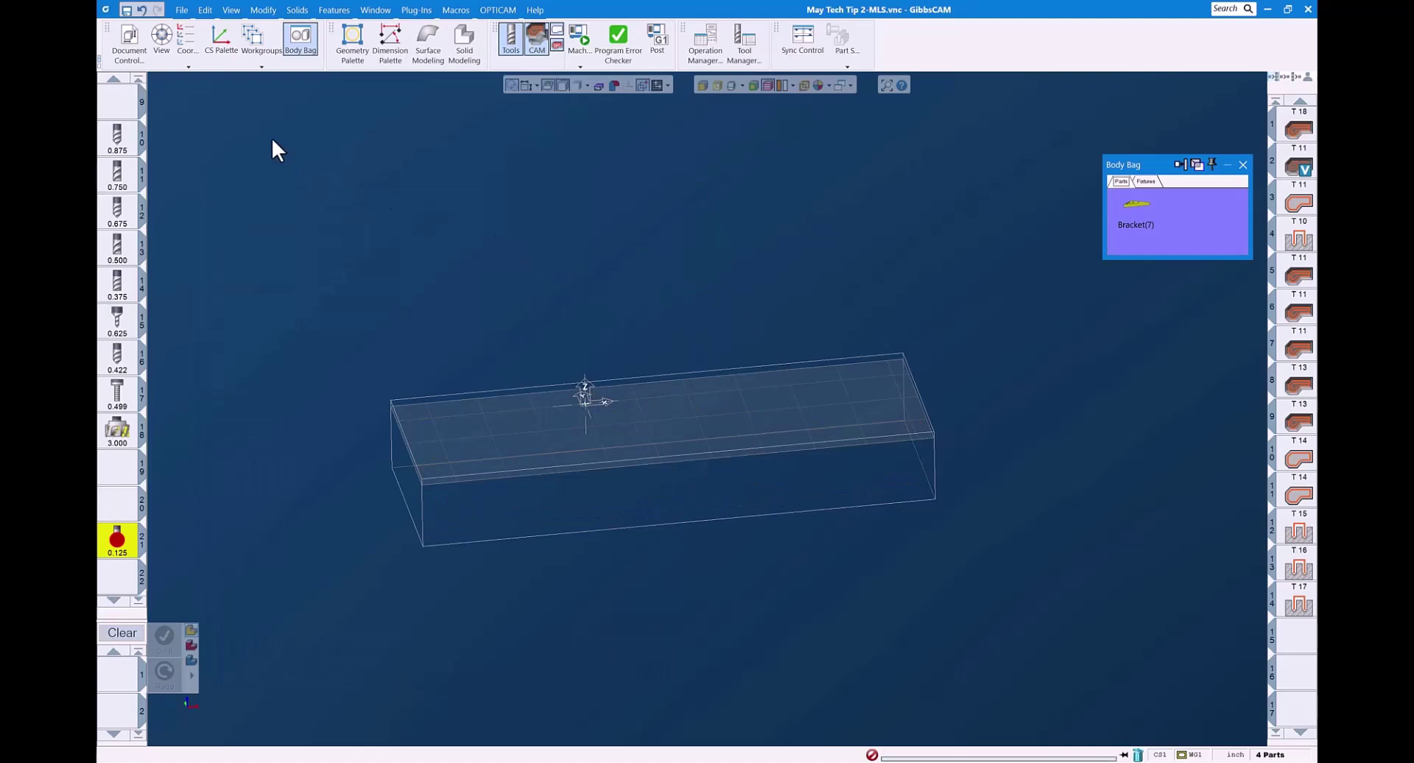
pyautogui.click(181, 11)
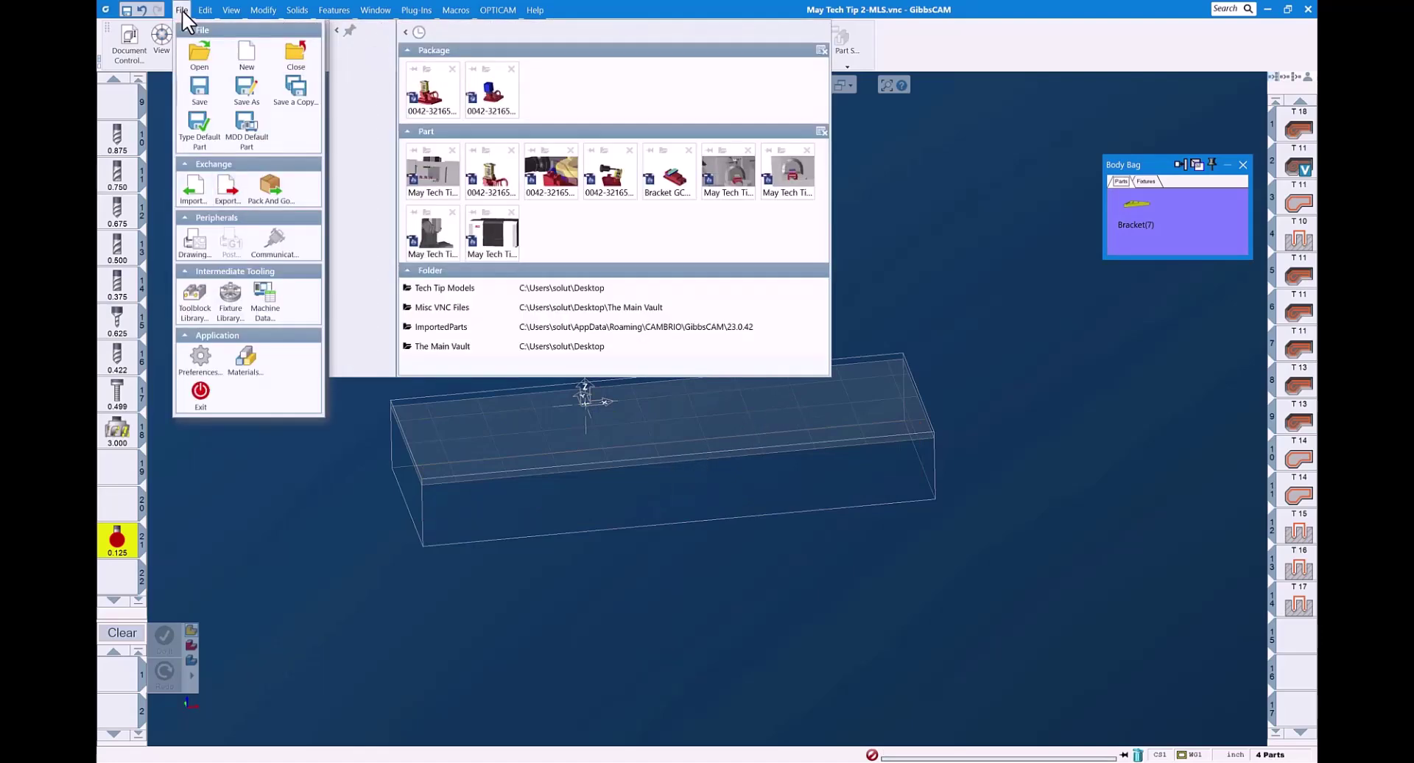
pyautogui.click(193, 190)
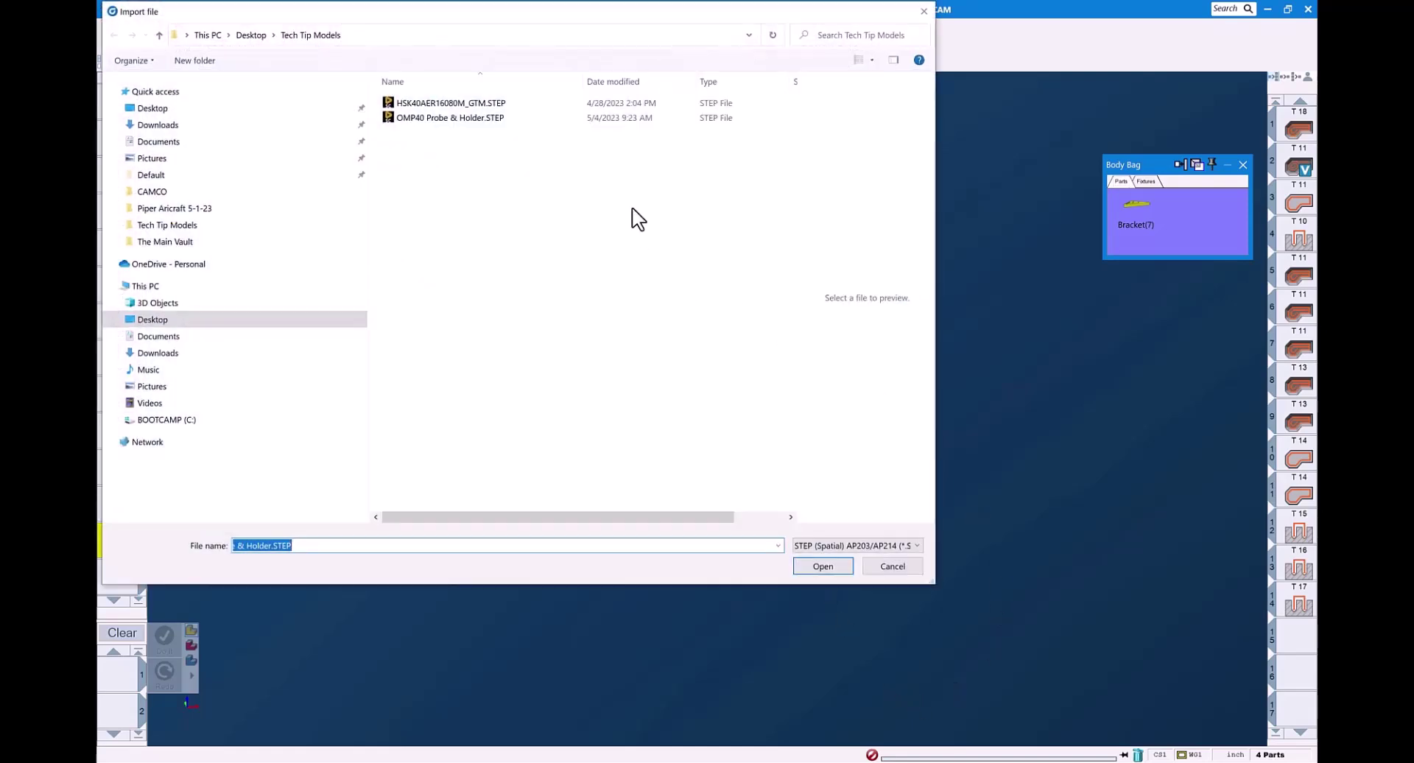
pyautogui.click(467, 118)
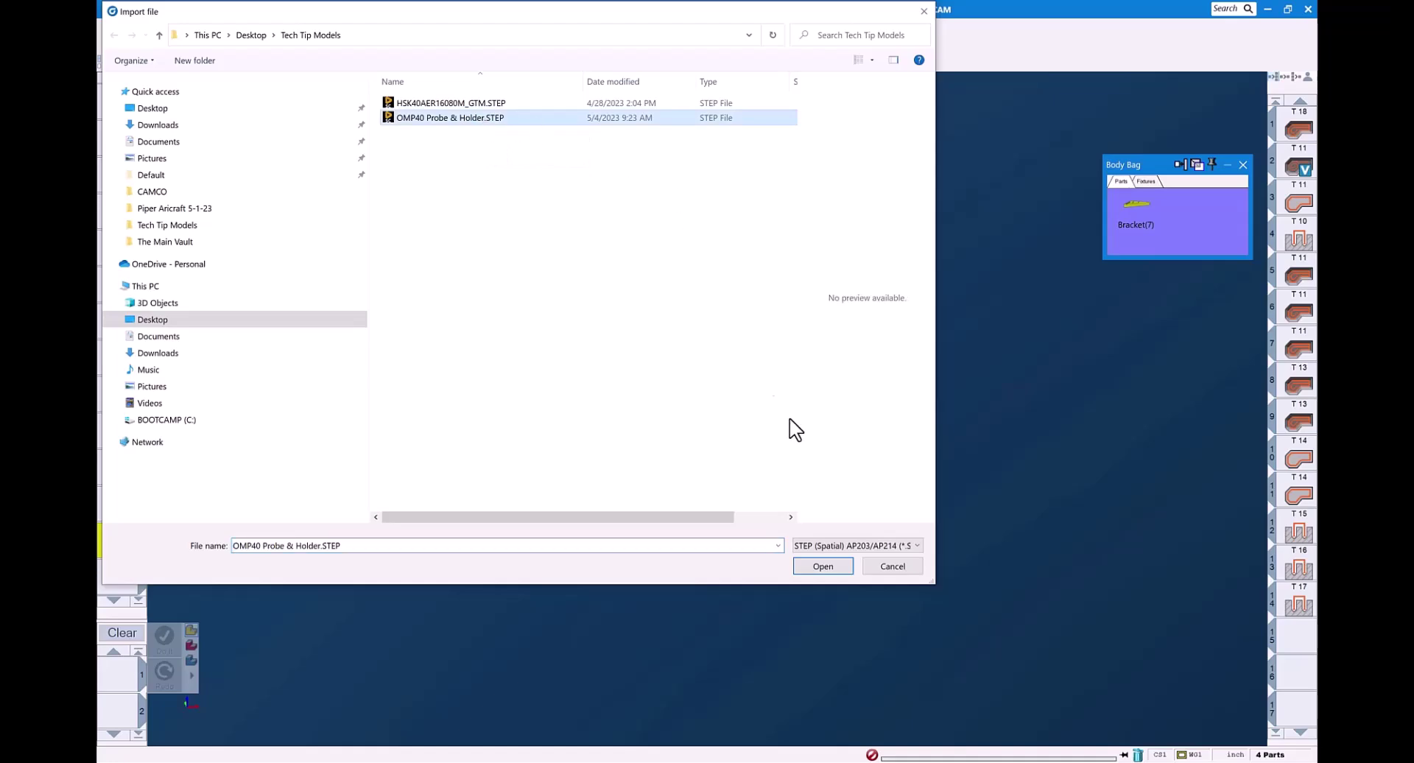
pyautogui.click(847, 568)
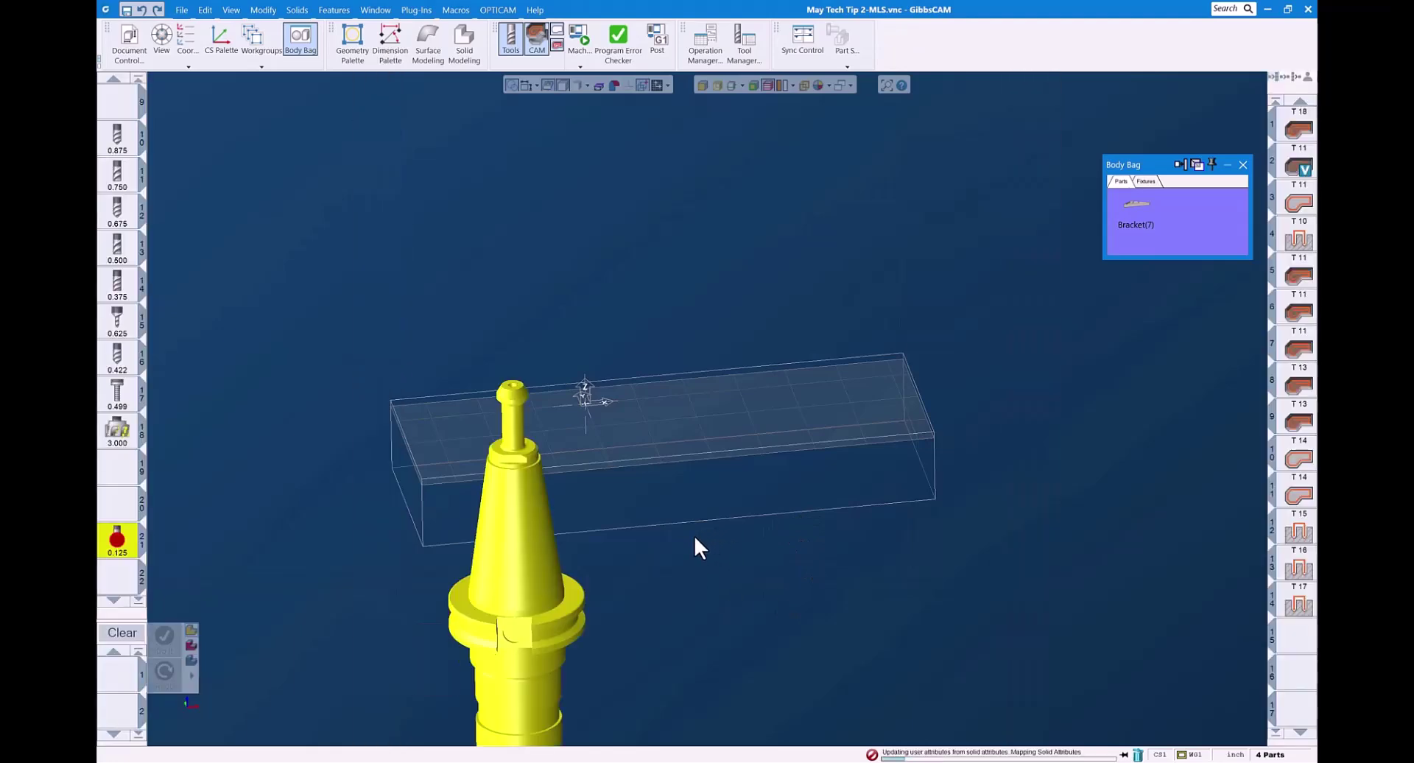
pyautogui.moveTo(670, 480); pyautogui.dragTo(591, 300, button='middle')
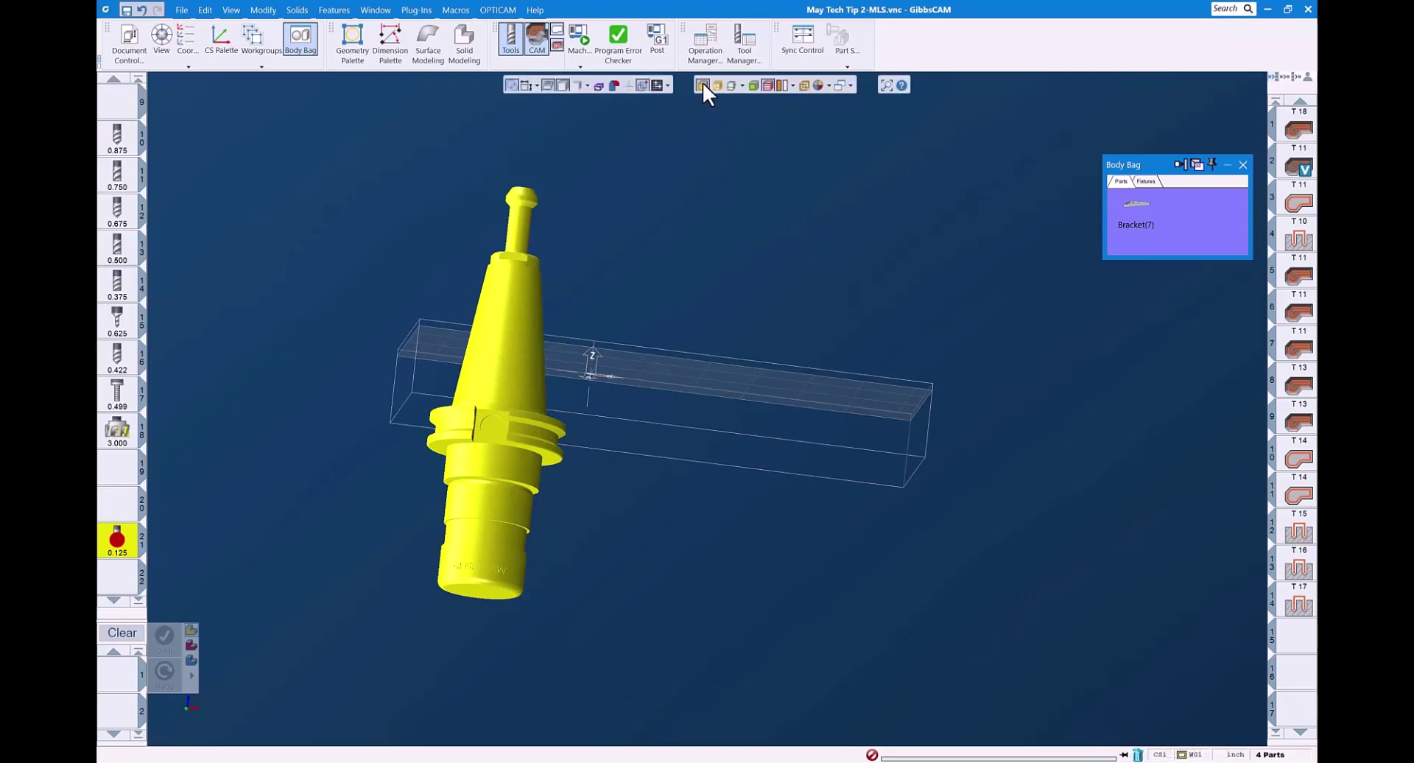
# Step: Create a point at the centre of the holder's bottom face with the Main Tools Create Point macro
pyautogui.click(473, 590)
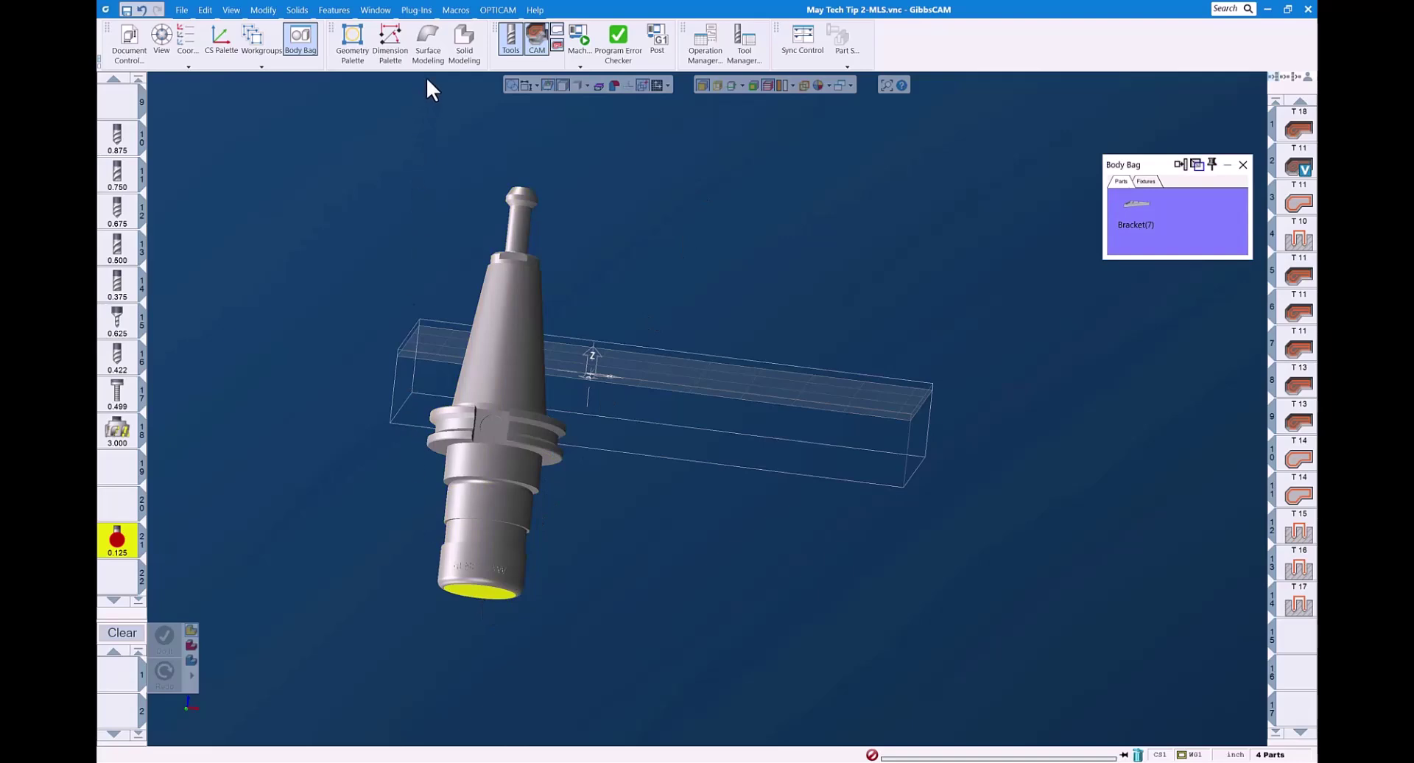
pyautogui.click(456, 10)
pyautogui.click(578, 33)
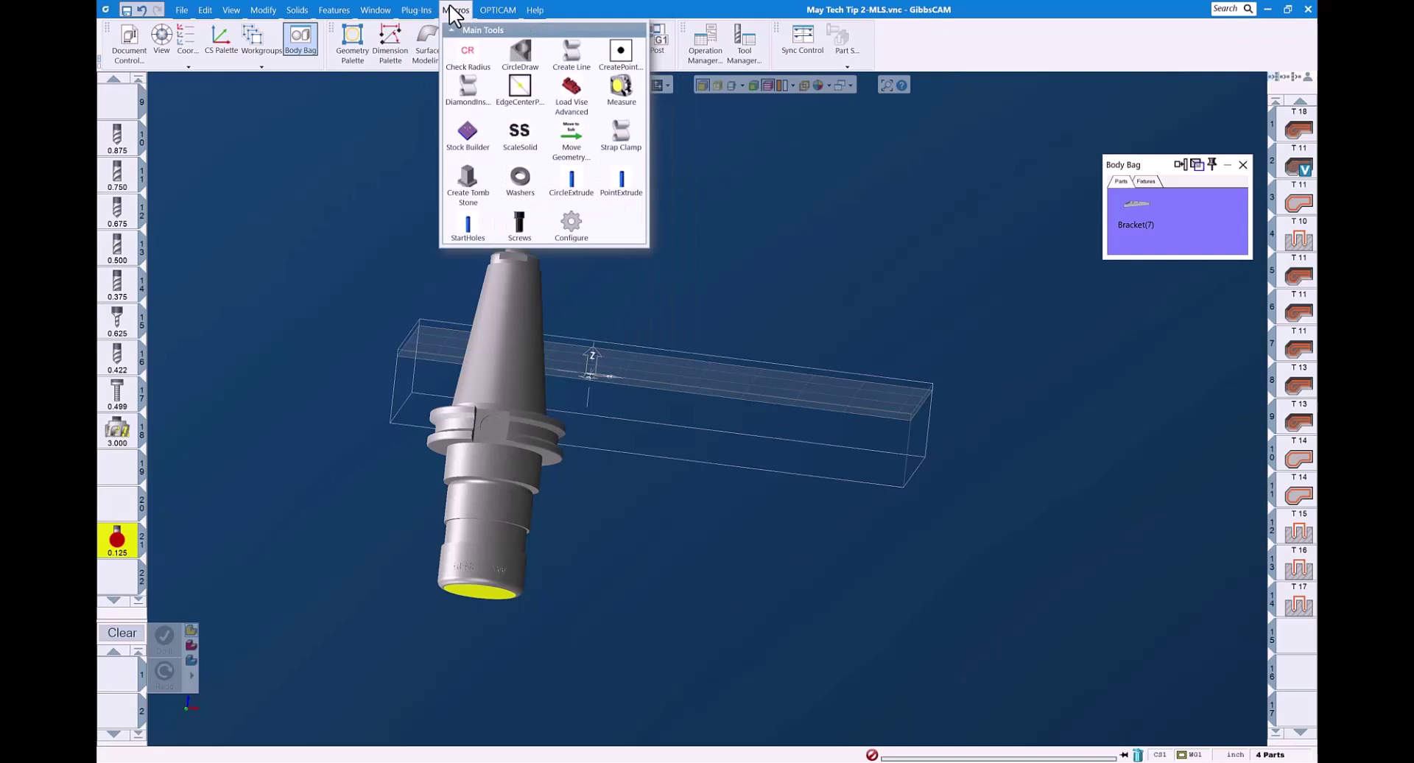
pyautogui.click(619, 55)
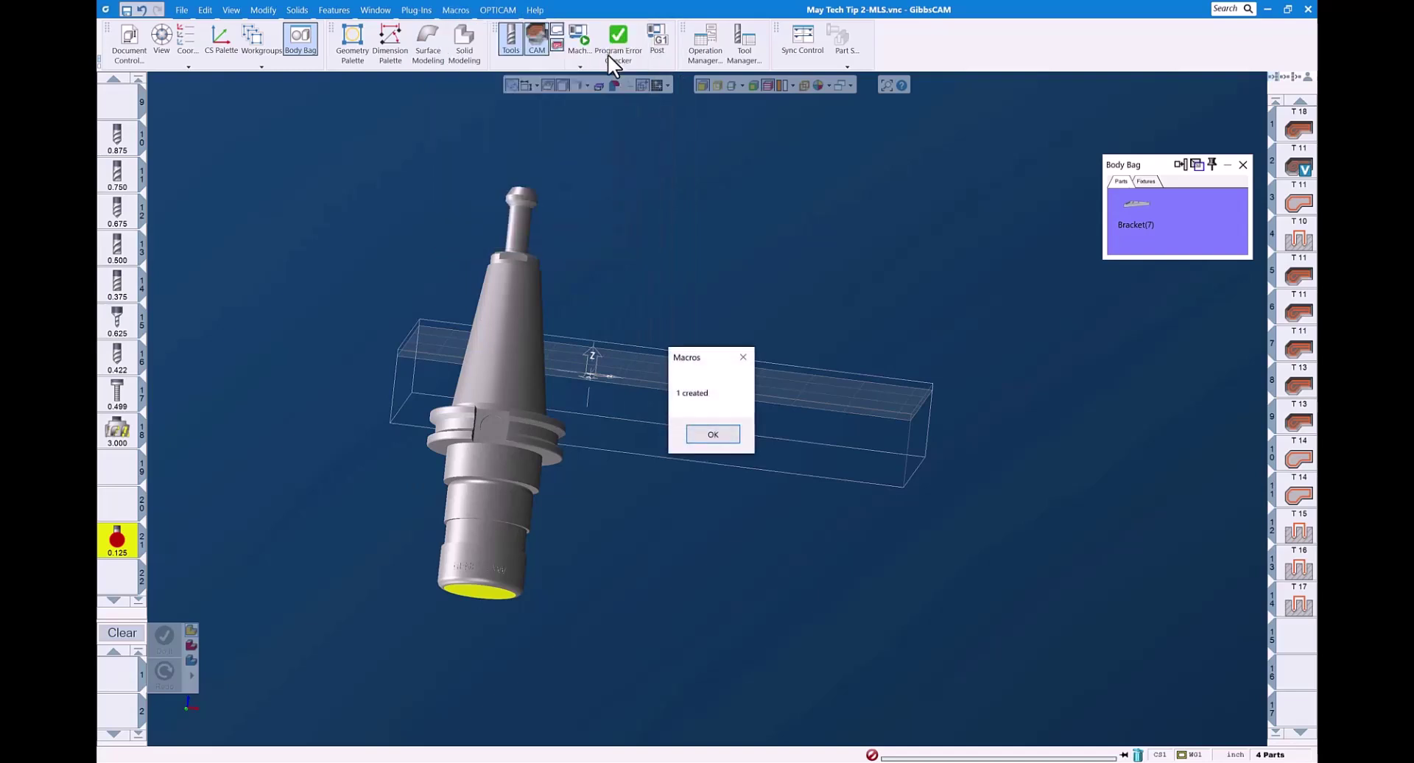
pyautogui.click(714, 435)
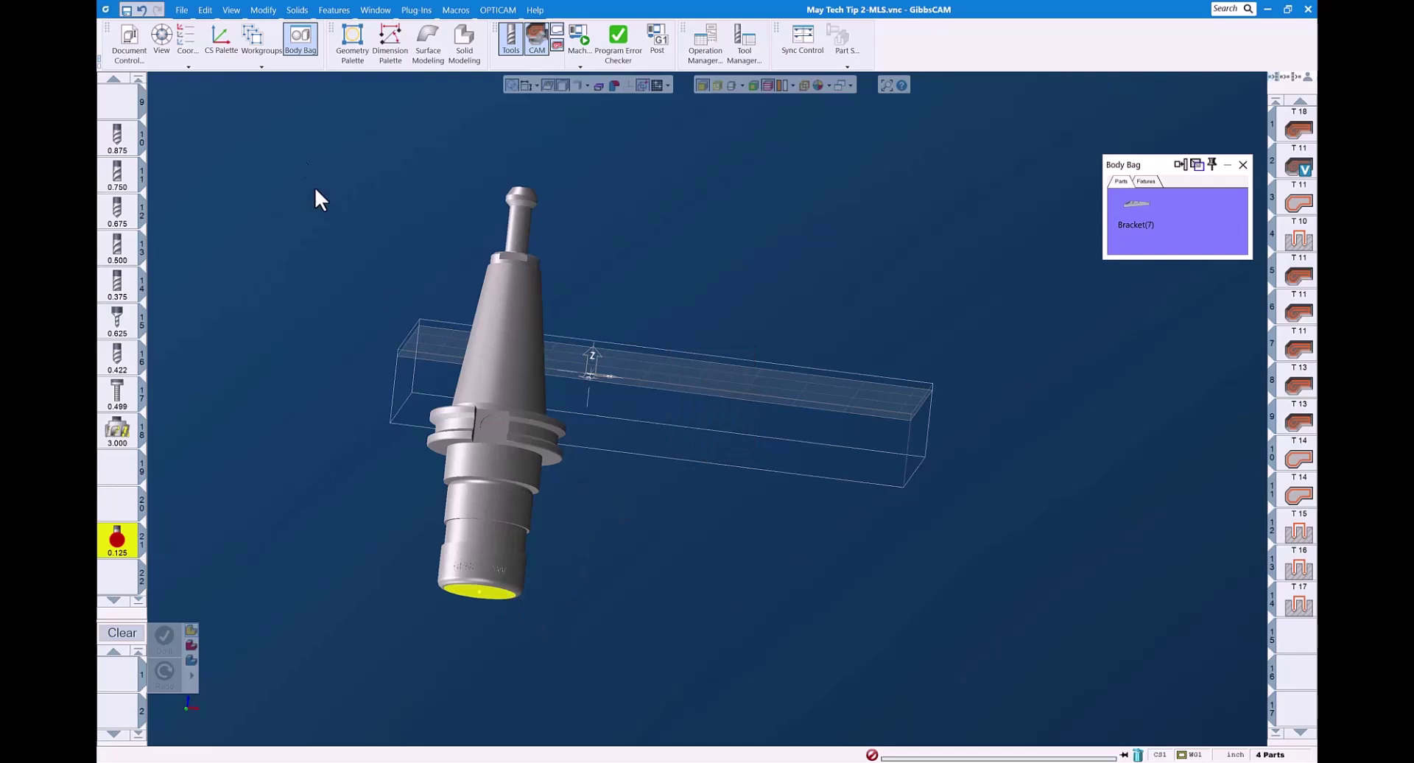
# Step: Absolute-translate the holder from that point to 0,0,0 on the stock
pyautogui.click(271, 10)
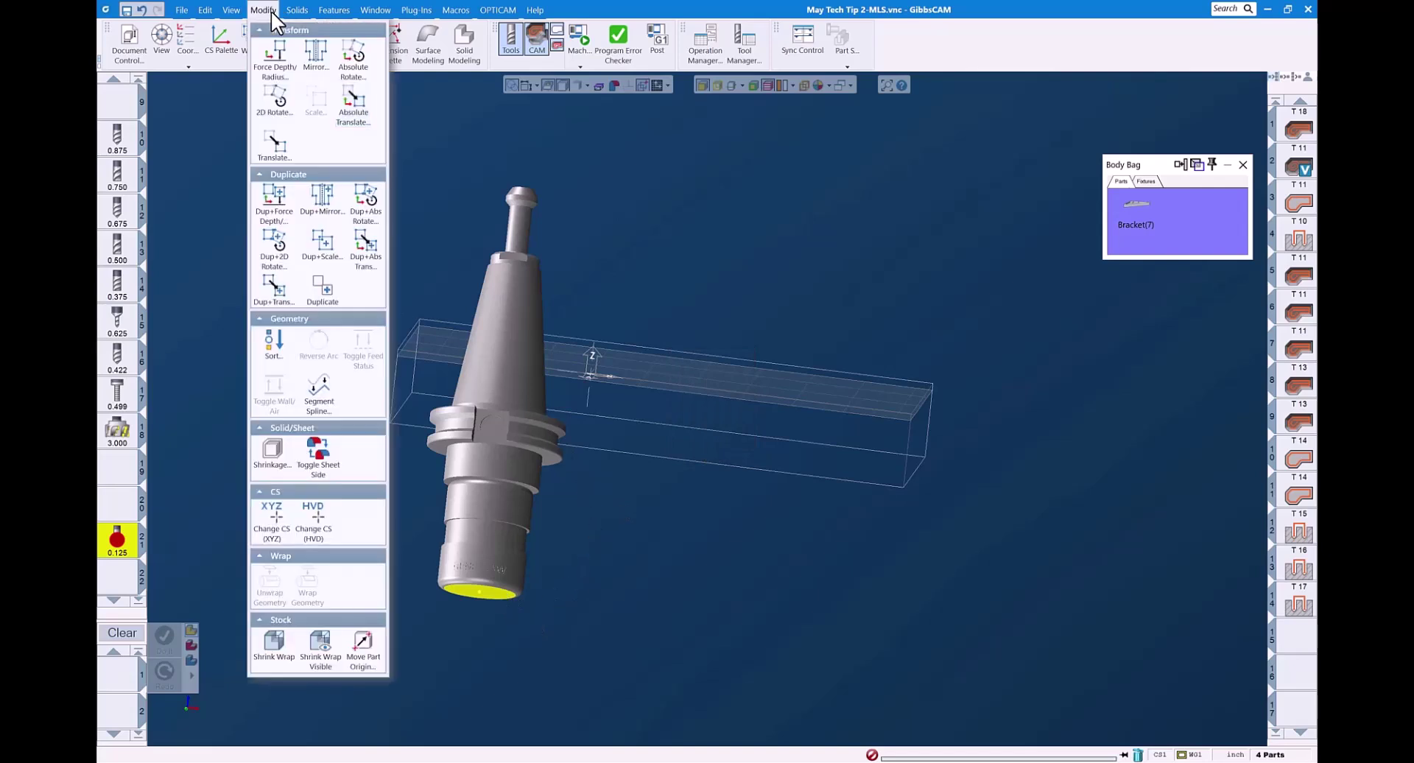
pyautogui.click(353, 111)
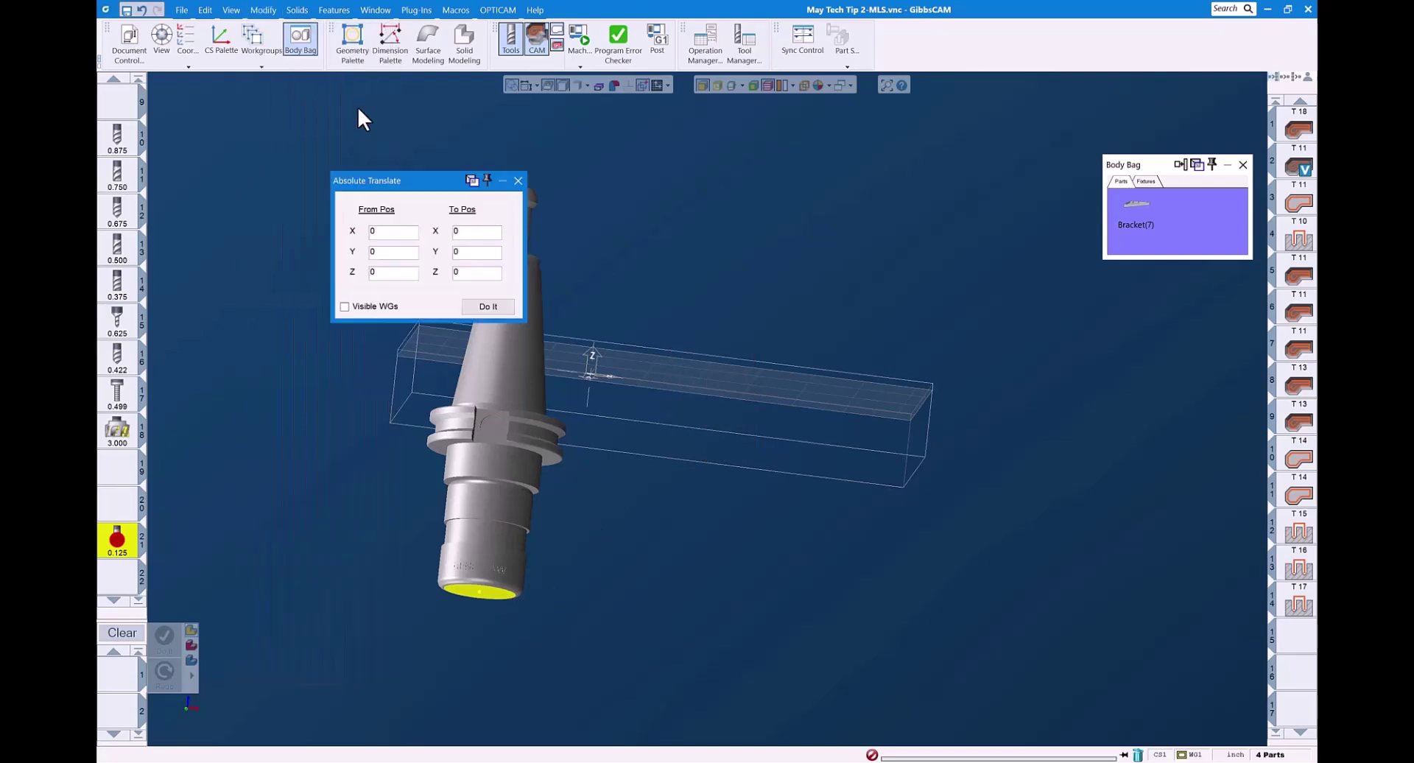
pyautogui.doubleClick(378, 233)
pyautogui.click(489, 308)
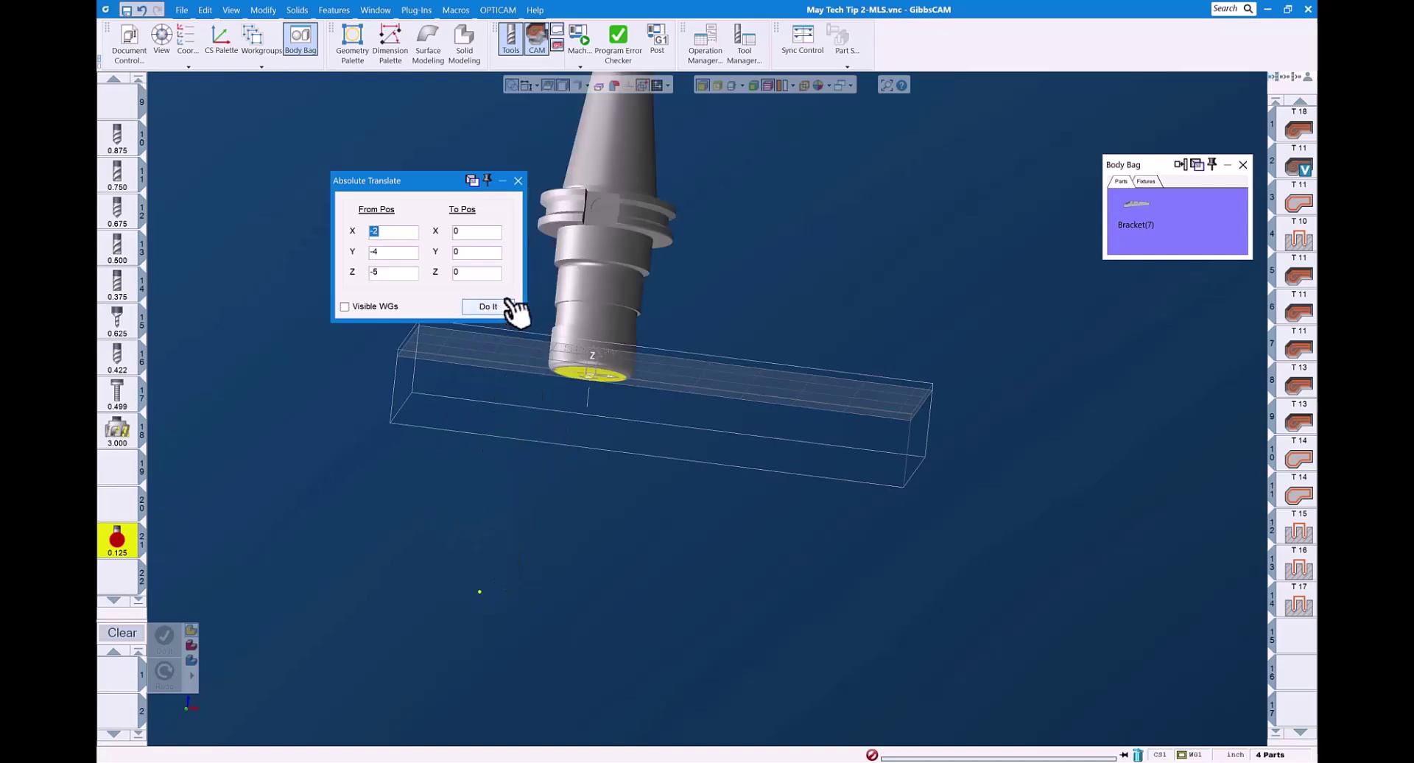
pyautogui.click(519, 181)
pyautogui.moveTo(472, 334); pyautogui.dragTo(554, 417, button='middle')
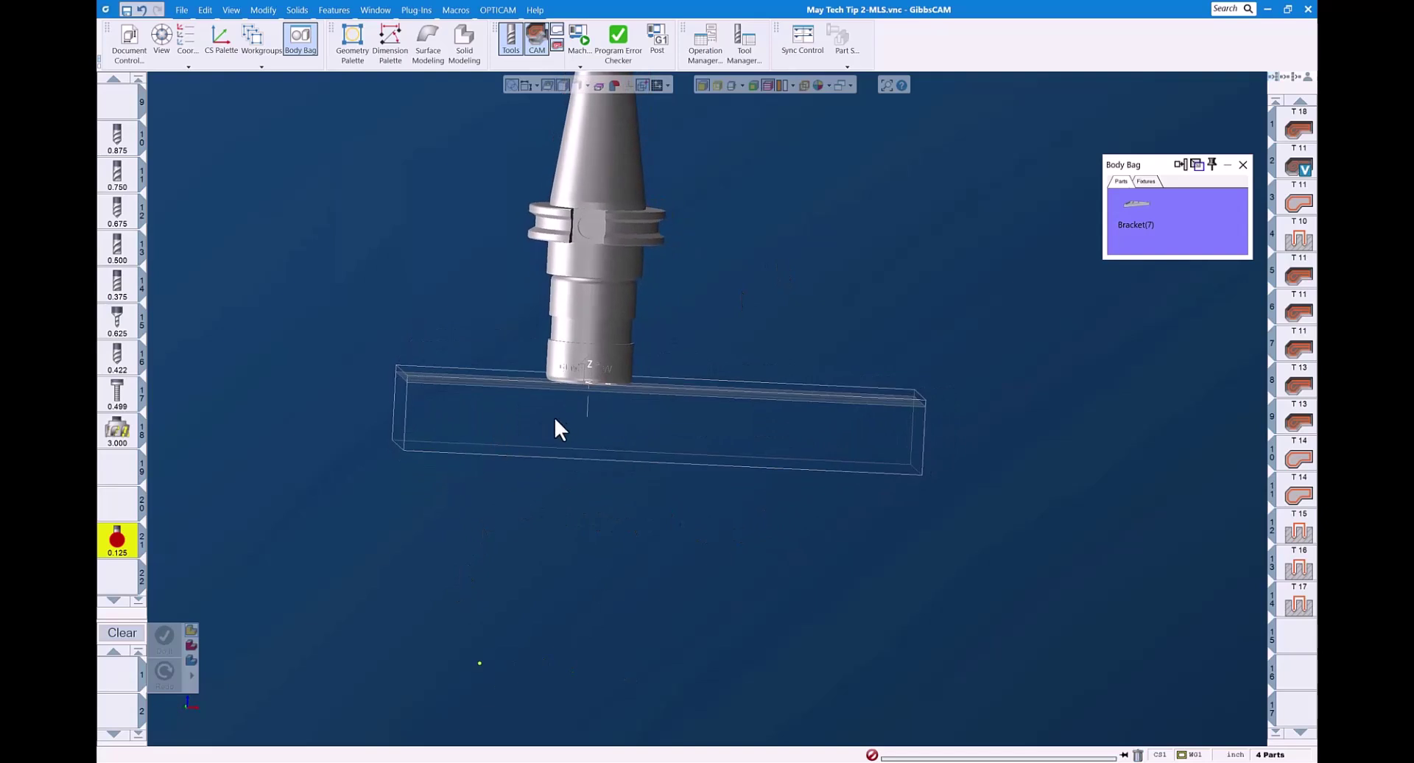
pyautogui.keyDown('shift'); pyautogui.moveTo(631, 452); pyautogui.dragTo(604, 563, button='middle'); pyautogui.keyUp('shift')
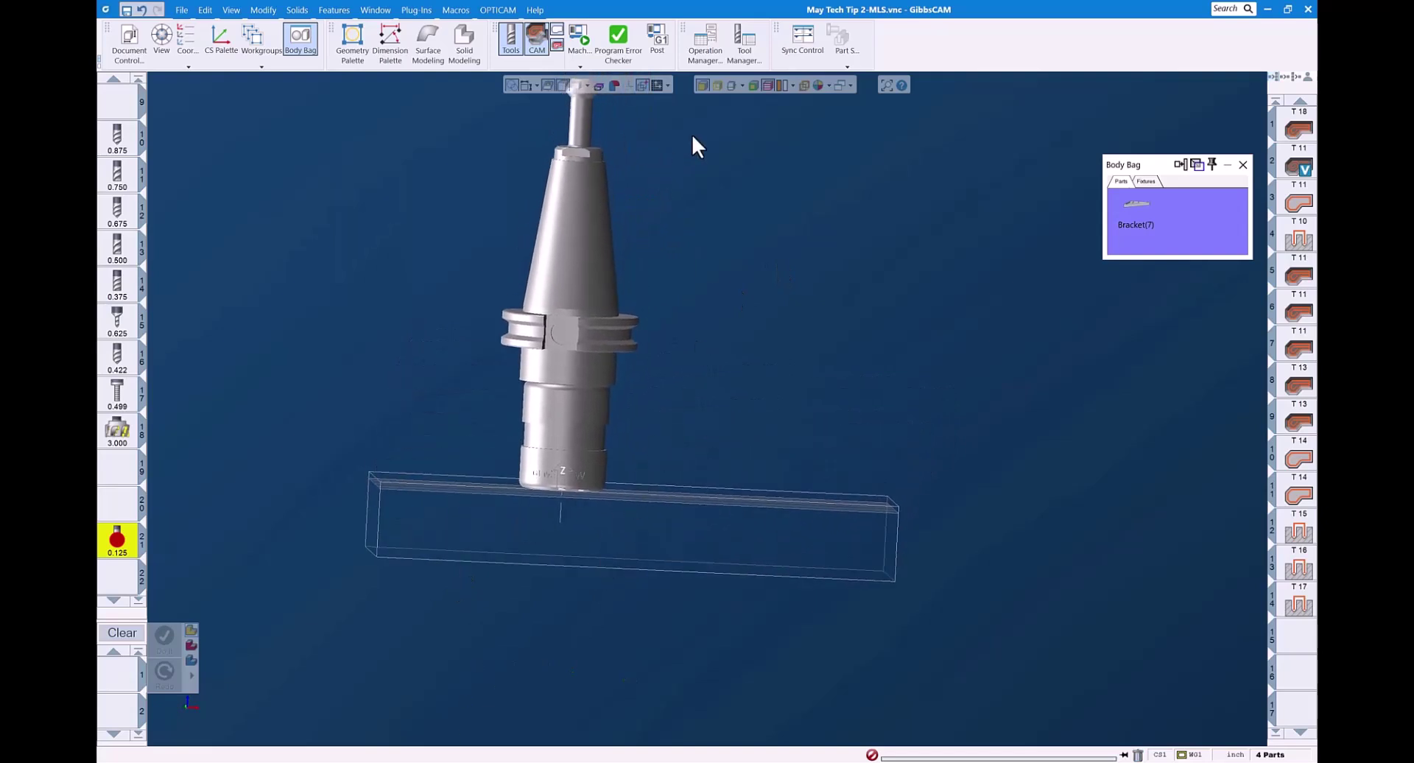
# Step: Give probing tool 21 a Custom holder of type Solid, using the selected imported solid
pyautogui.click(554, 270)
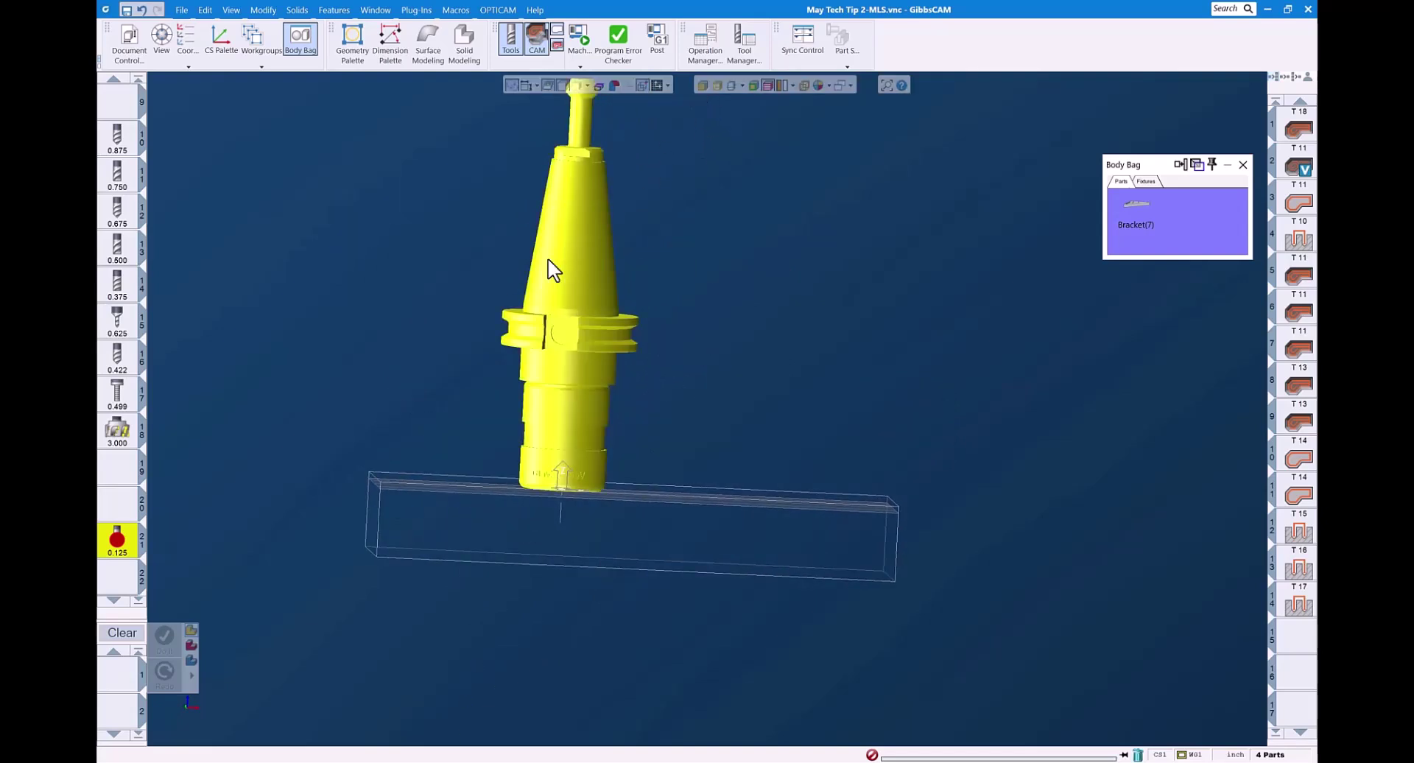
pyautogui.doubleClick(107, 543)
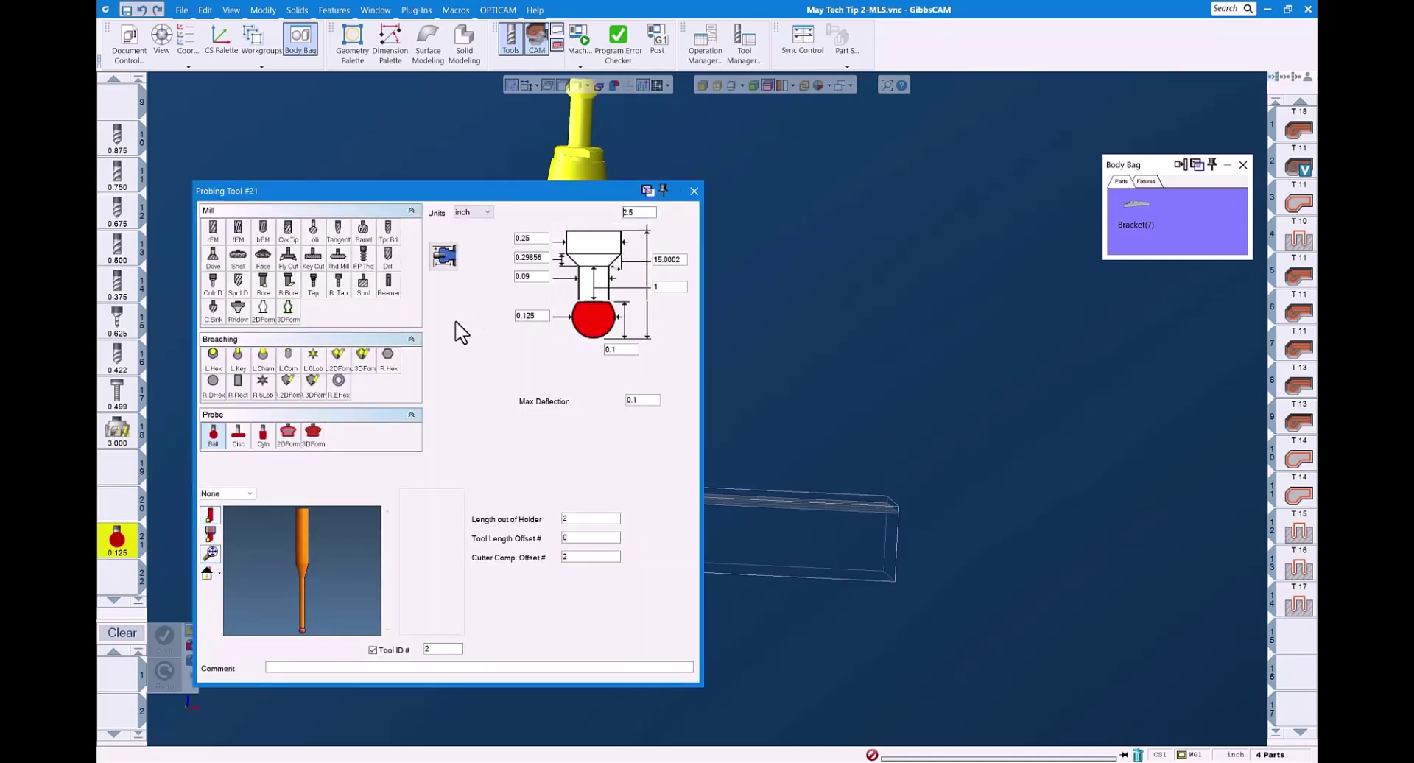
pyautogui.click(250, 494)
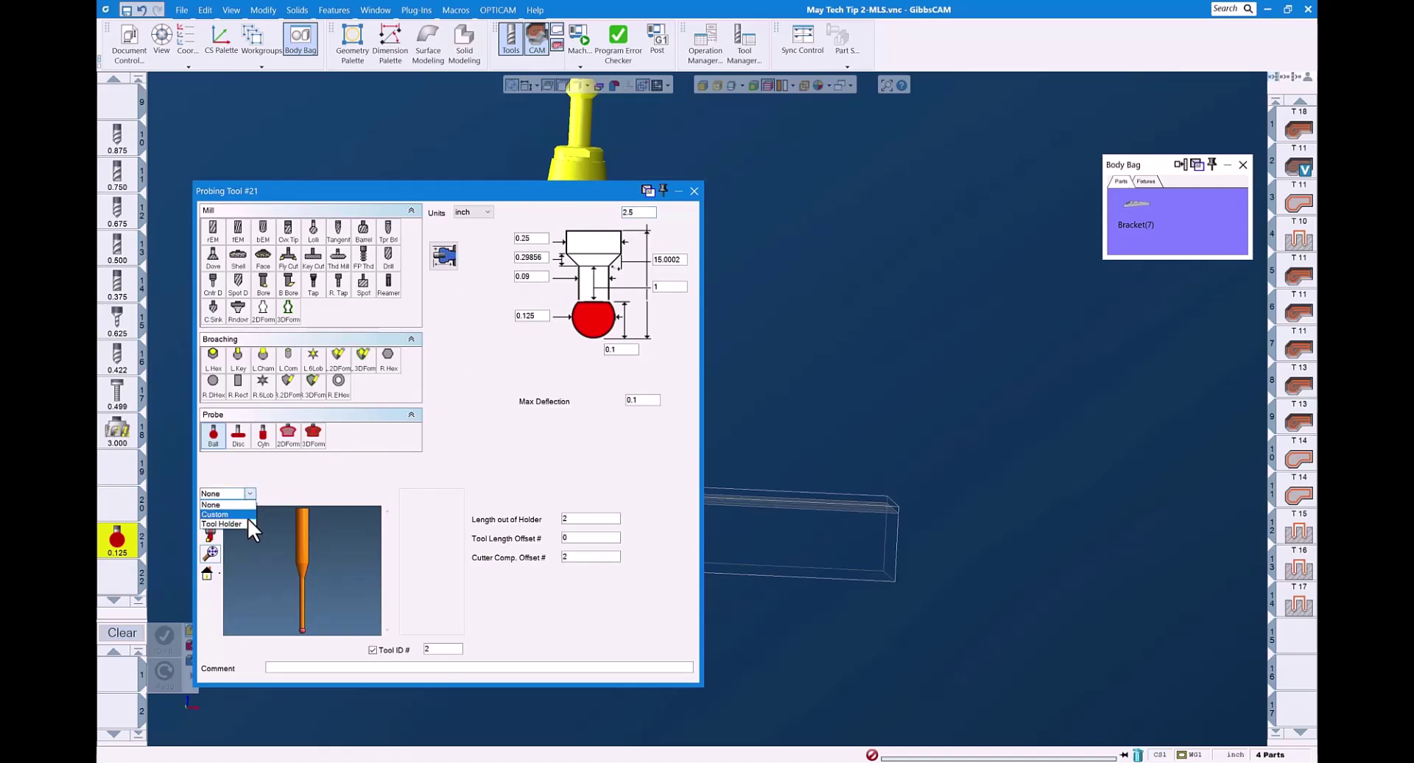
pyautogui.click(247, 517)
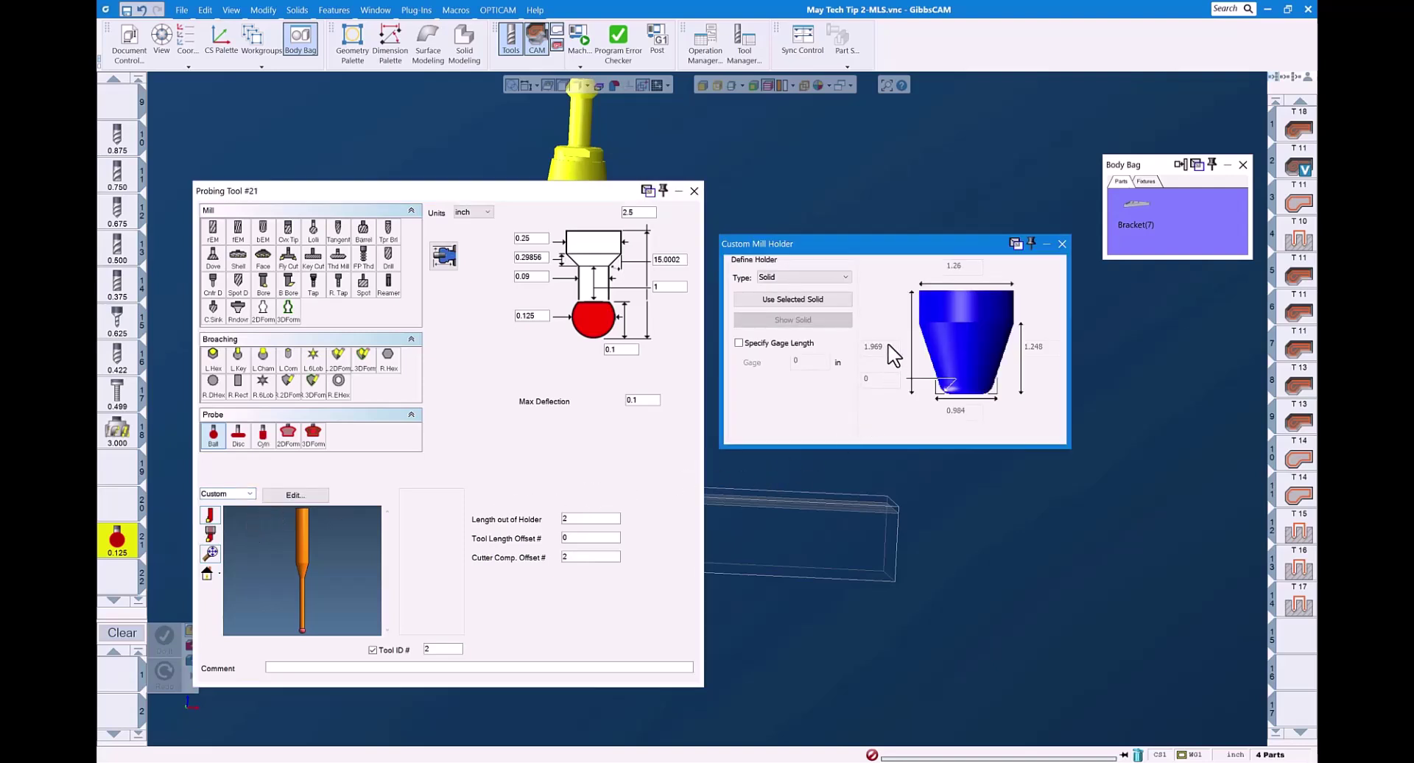
pyautogui.click(847, 277)
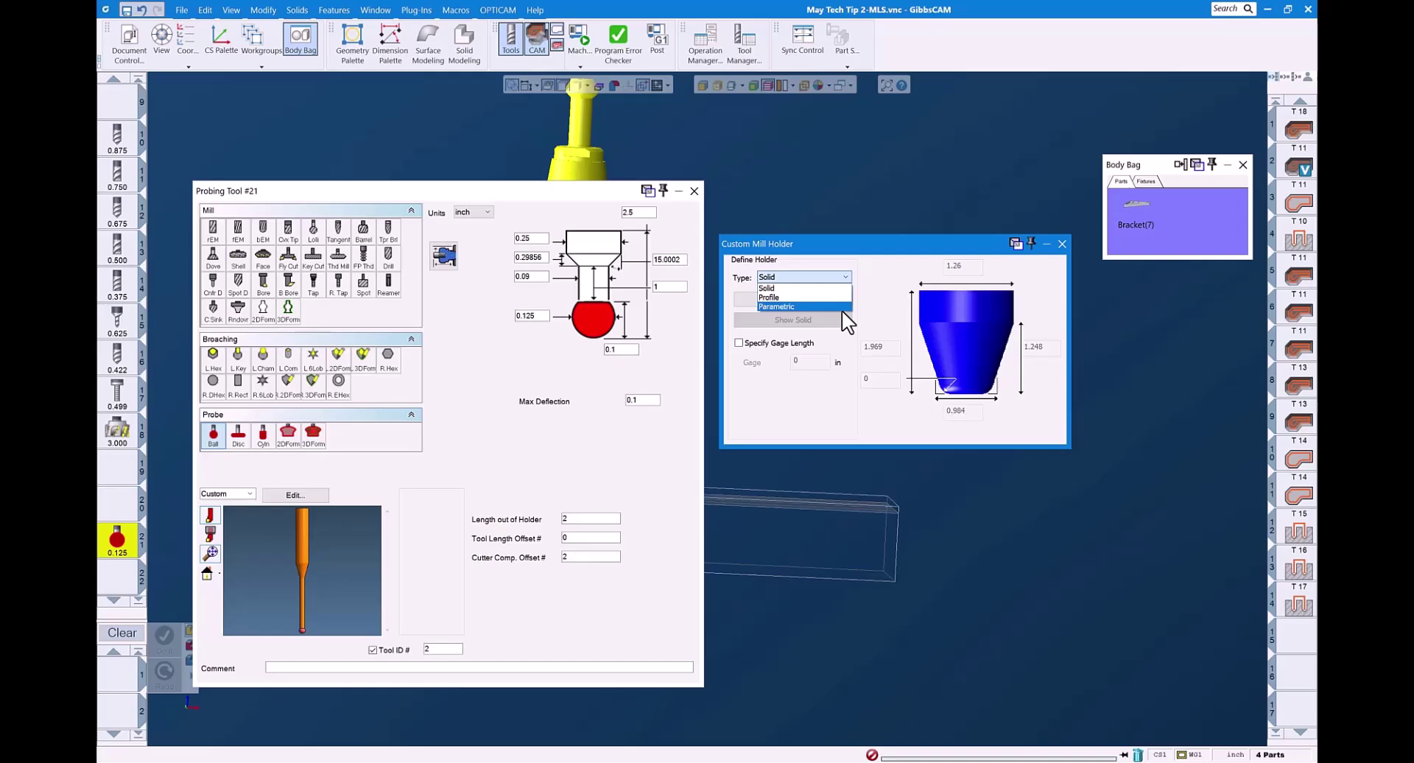
pyautogui.click(843, 287)
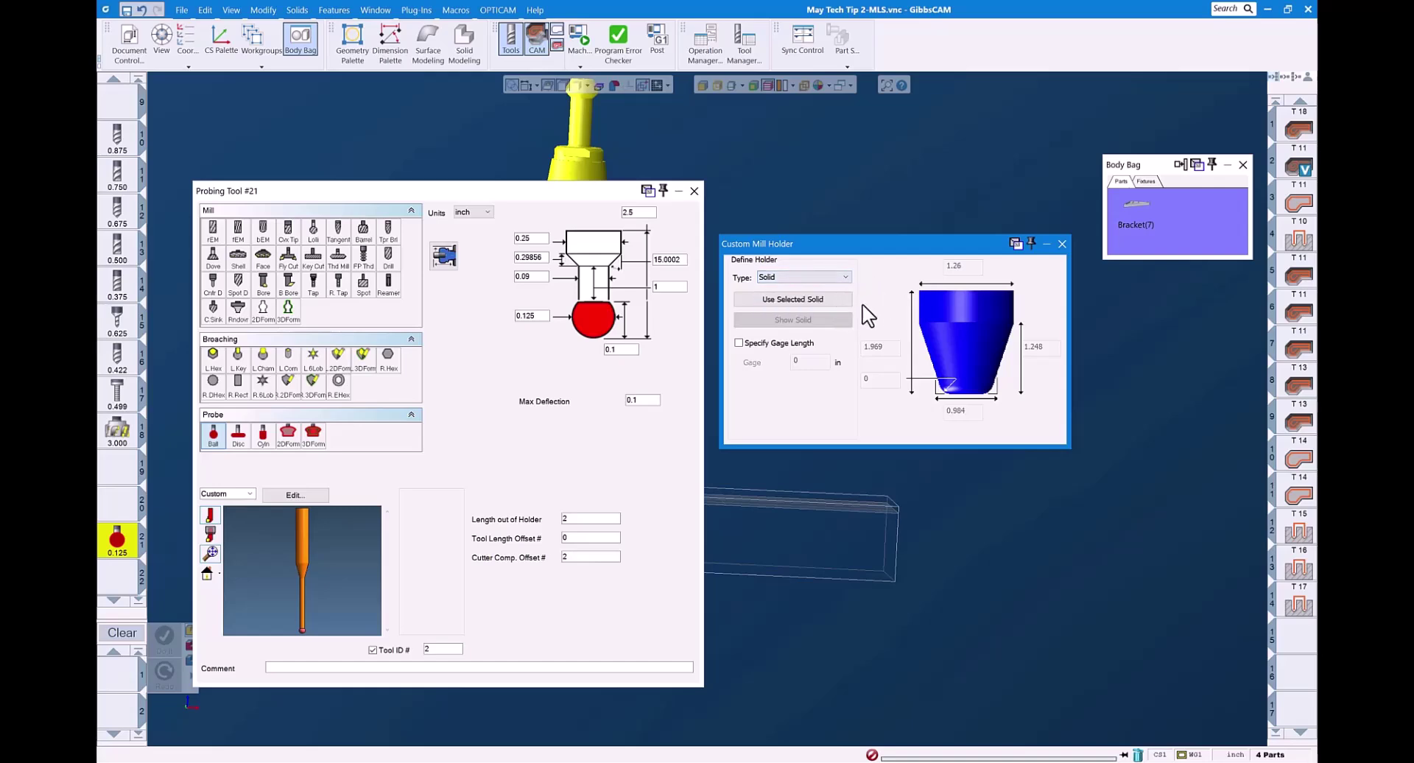
pyautogui.click(819, 301)
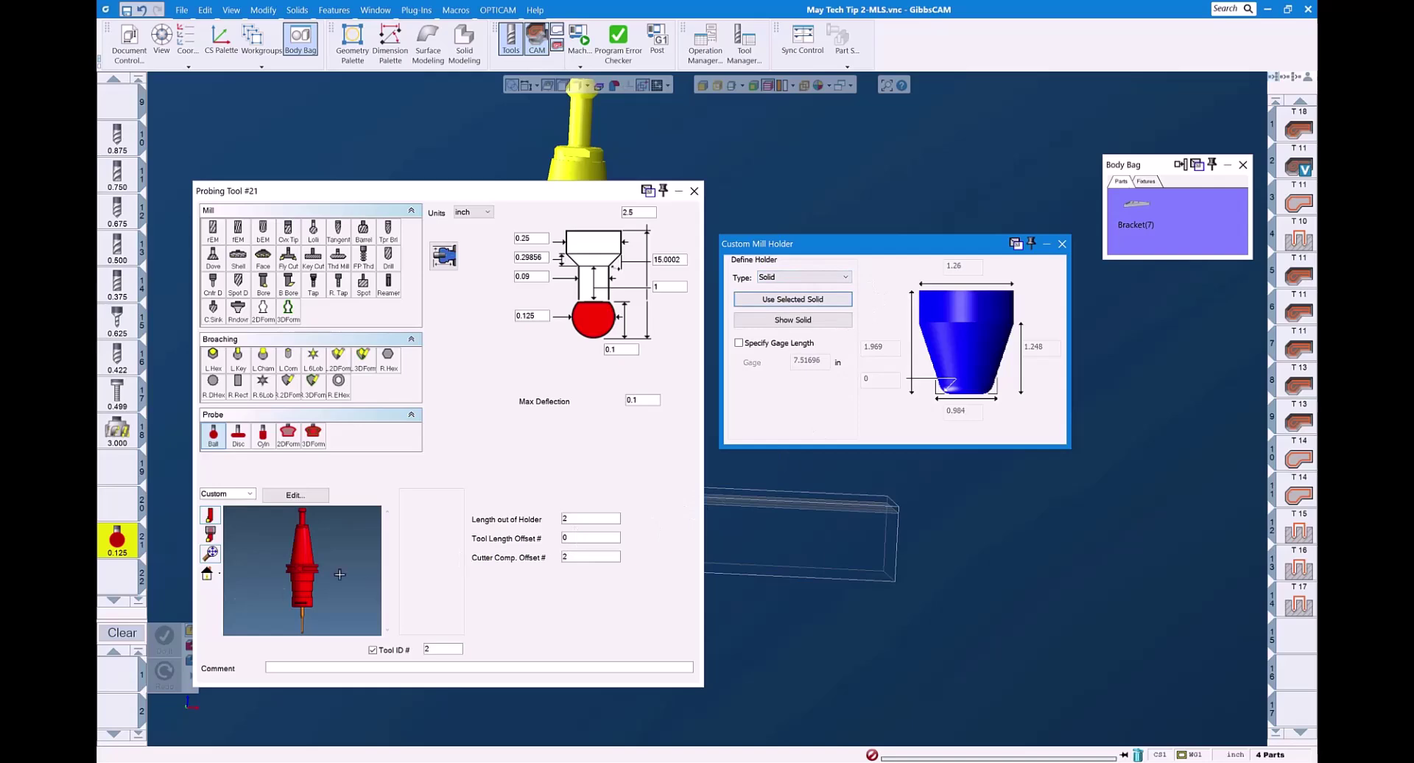
# Step: Rotate and zoom the tool preview to inspect the probe with its OMP40 holder
pyautogui.moveTo(329, 580); pyautogui.dragTo(339, 553)
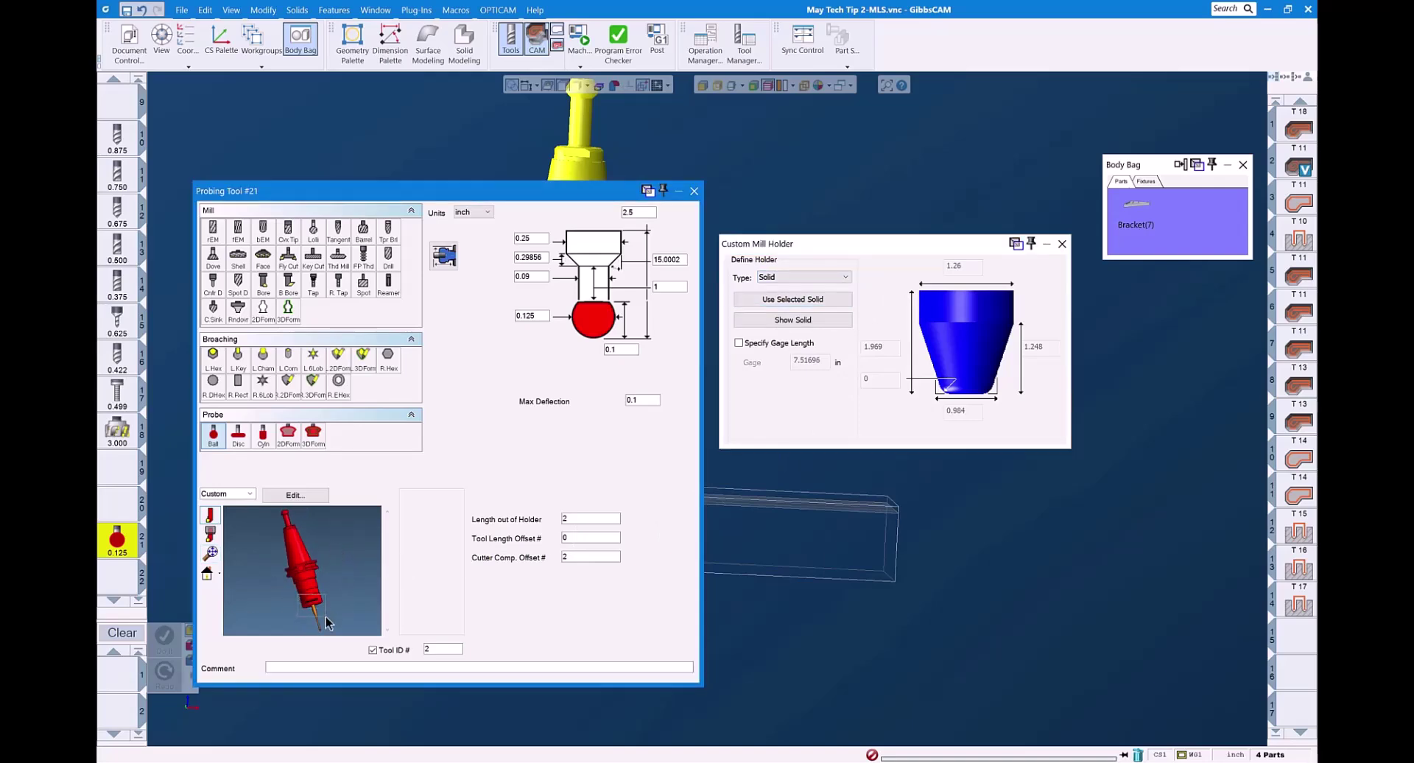
pyautogui.scroll(5, 327, 623)
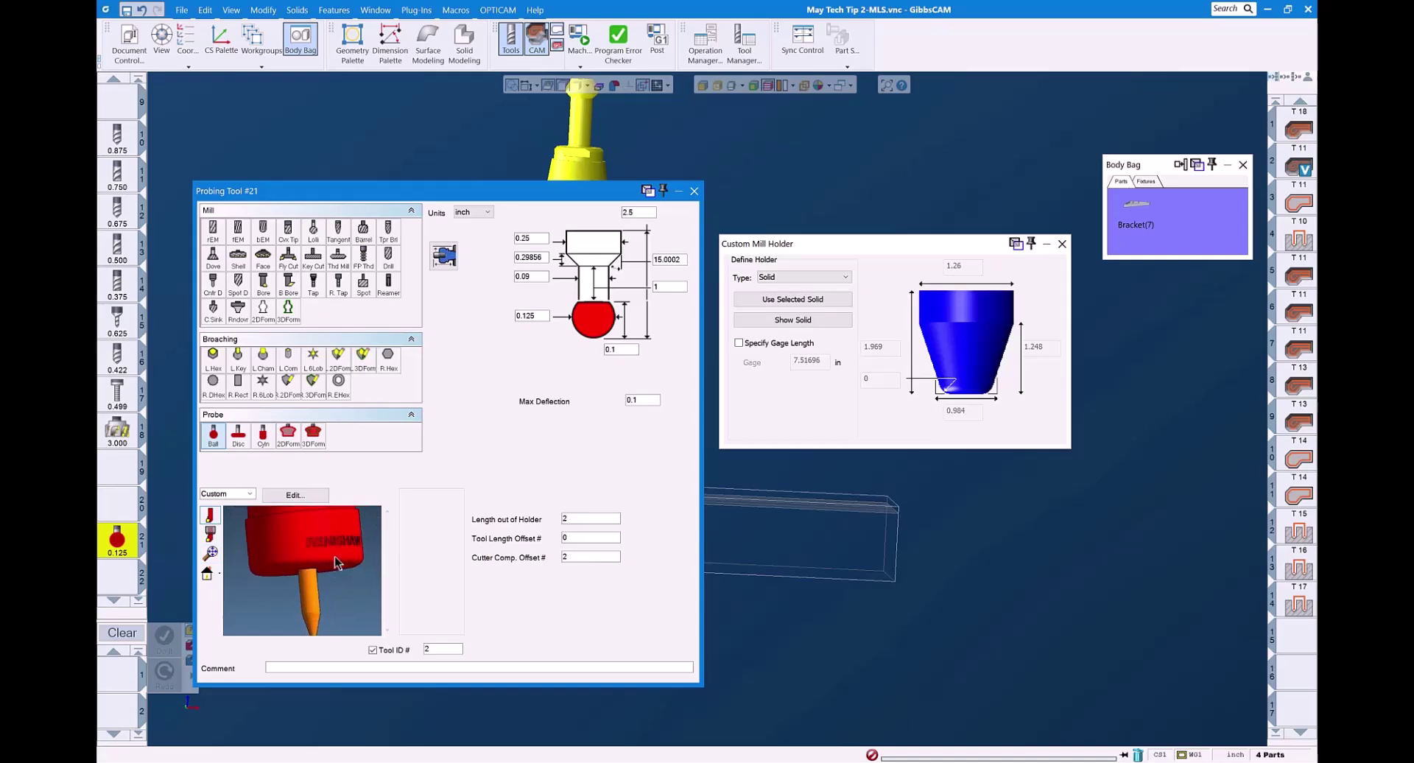
pyautogui.moveTo(335, 563); pyautogui.dragTo(378, 546)
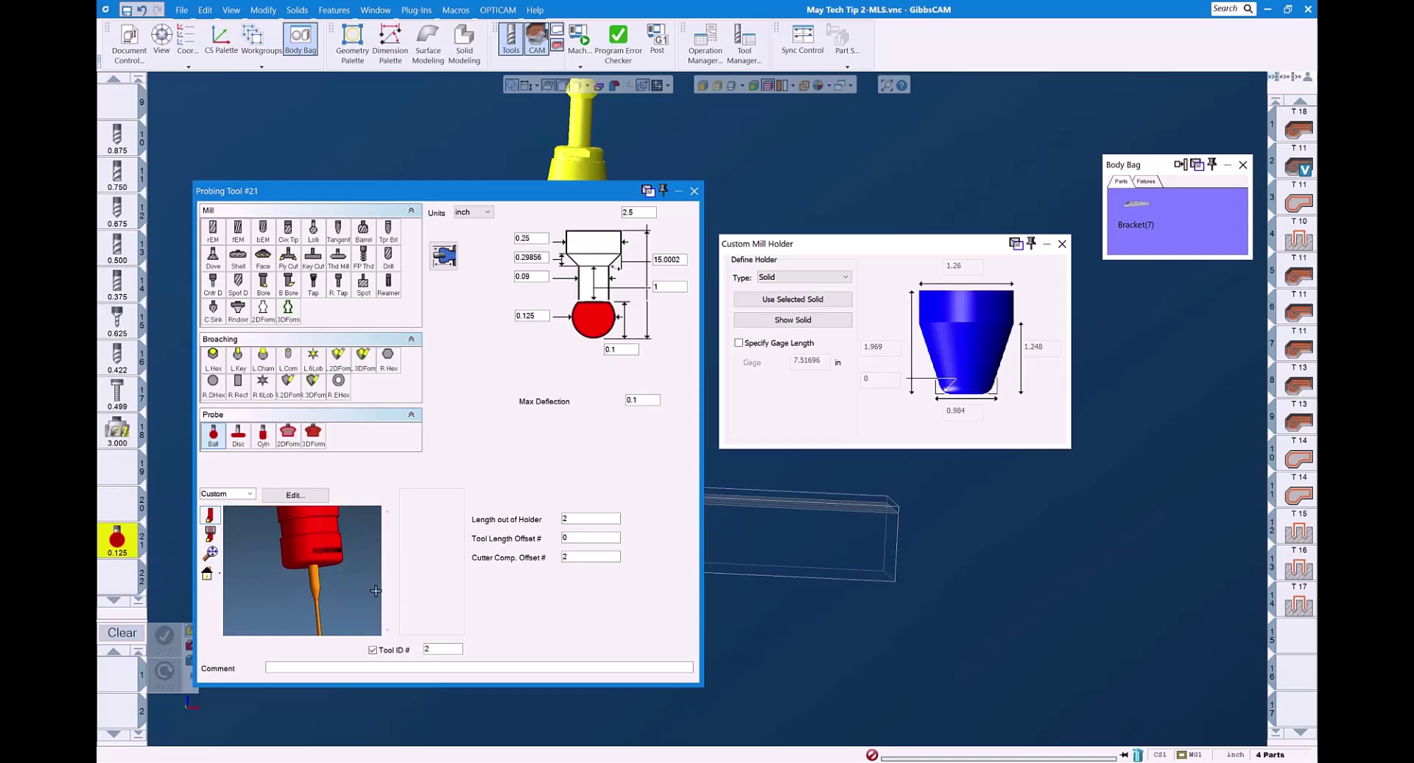
pyautogui.scroll(-4, 265, 578)
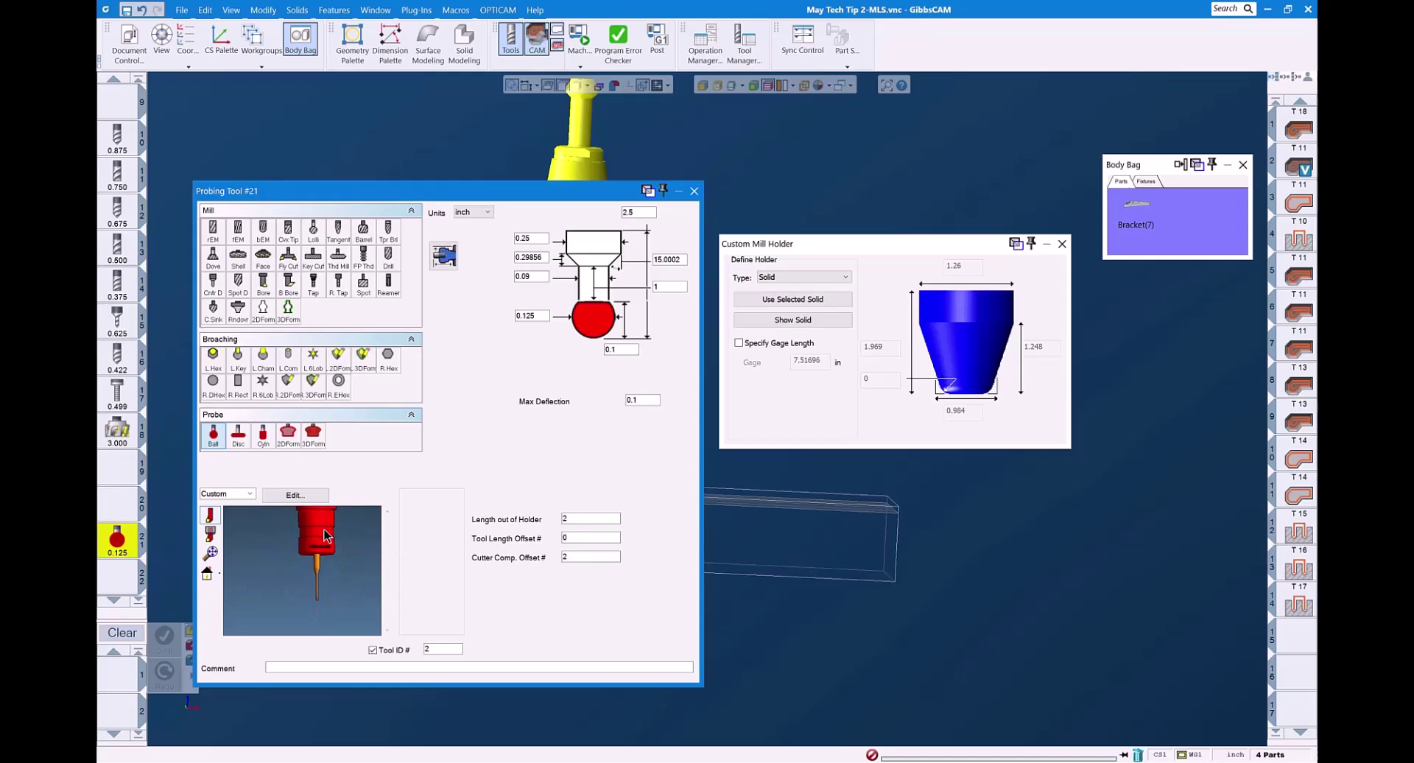
pyautogui.scroll(3, 323, 553)
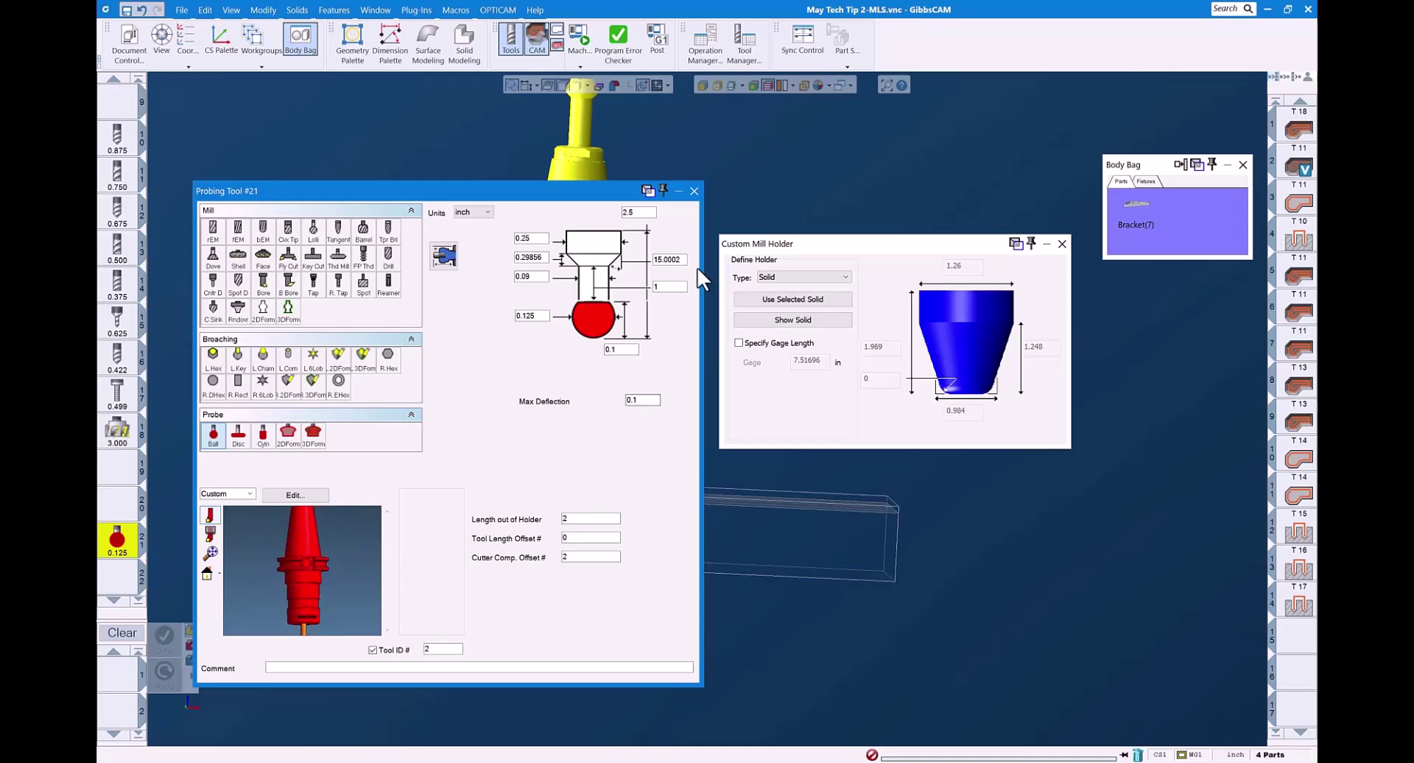
# Step: Finish tool 21, restore Bracket(7) from the body bag, and load tool 21 into process 1
pyautogui.click(694, 192)
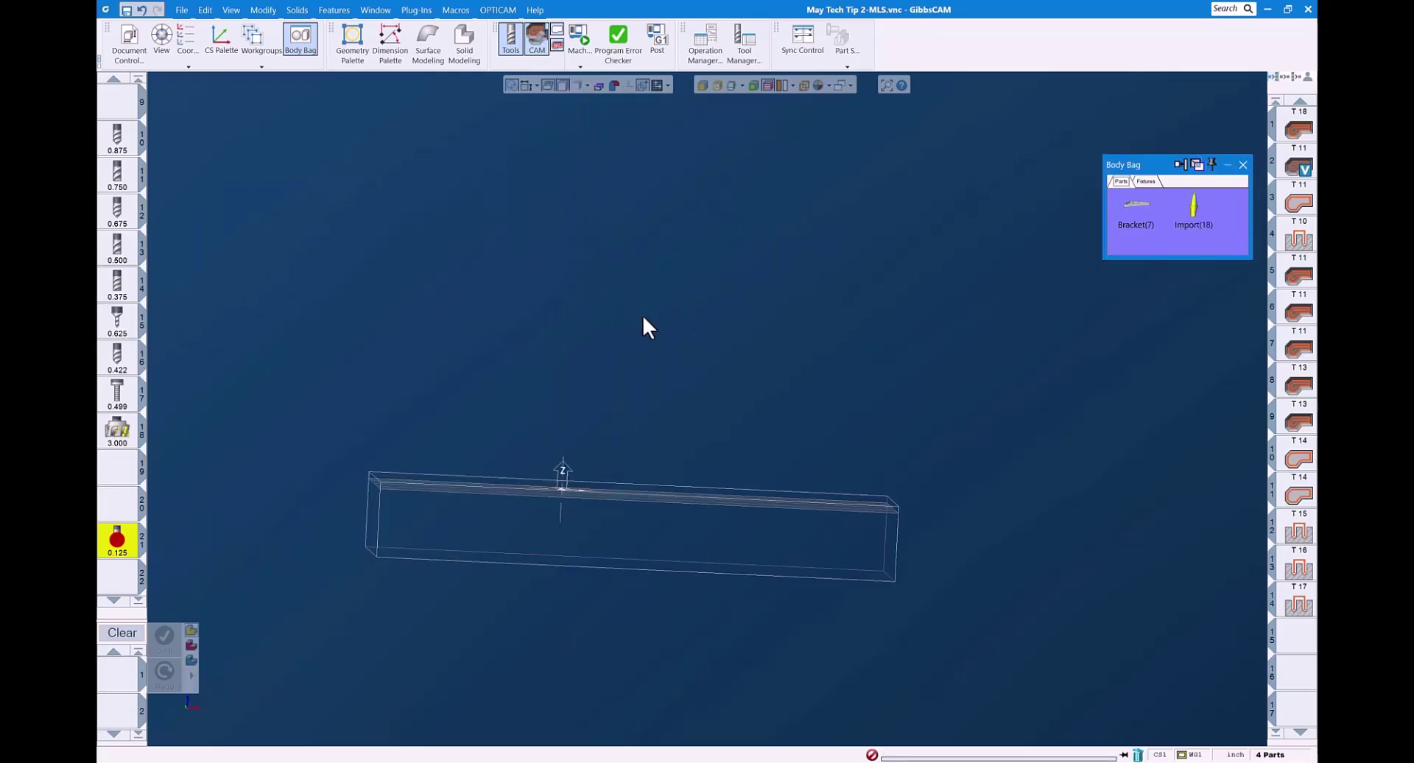
pyautogui.doubleClick(1137, 200)
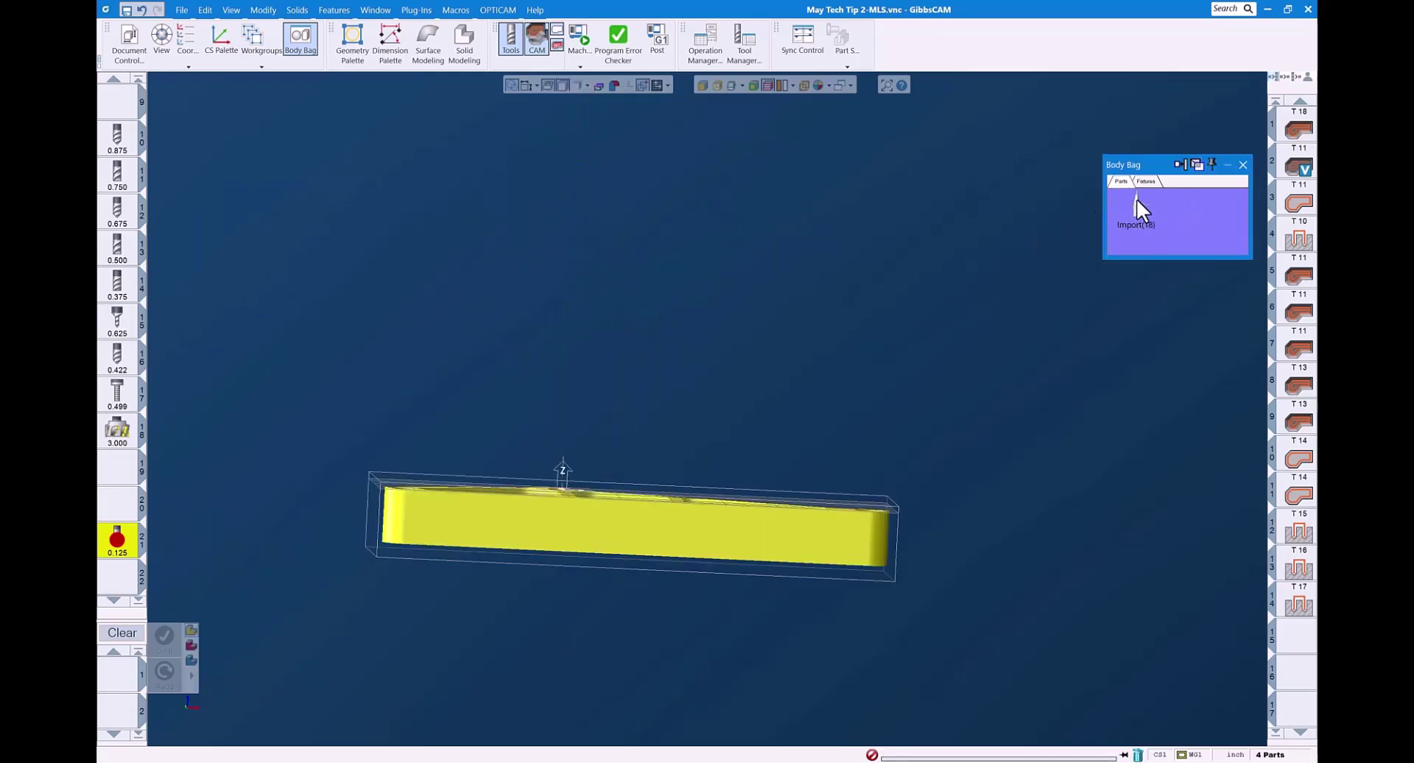
pyautogui.moveTo(684, 470); pyautogui.dragTo(551, 504, button='middle')
pyautogui.moveTo(118, 542); pyautogui.dragTo(122, 671)
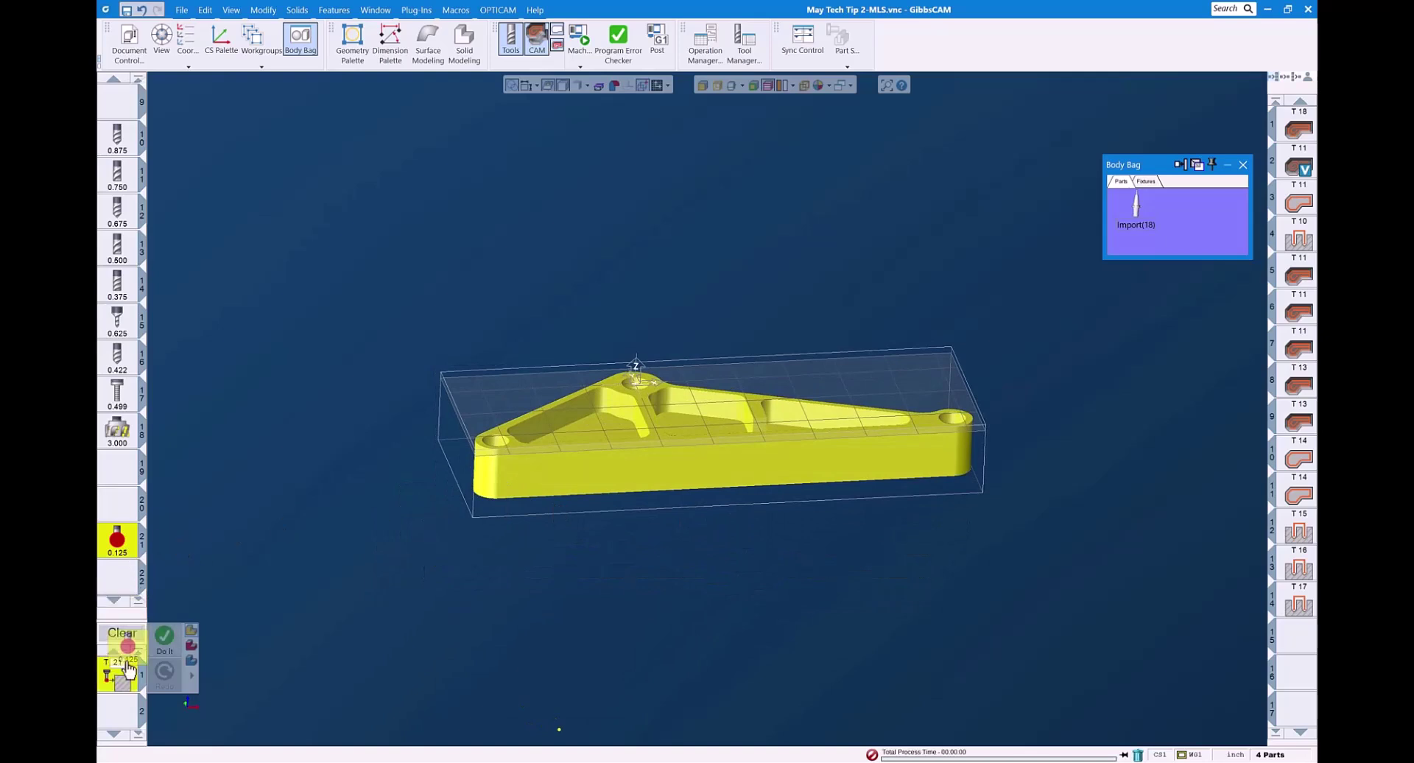
# Step: Generate an Outside Corner probing operation with tool 21 from process 1
pyautogui.doubleClick(131, 663)
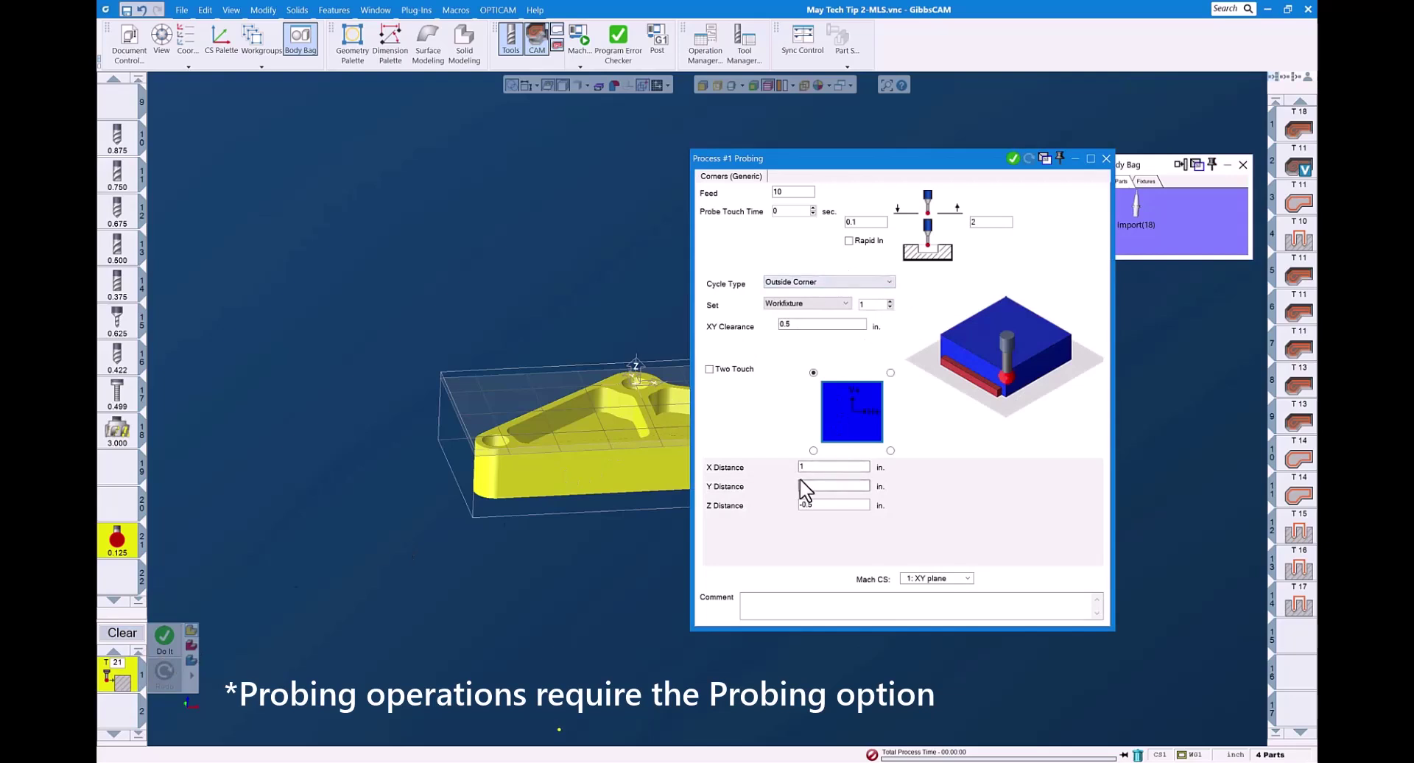
pyautogui.click(1013, 159)
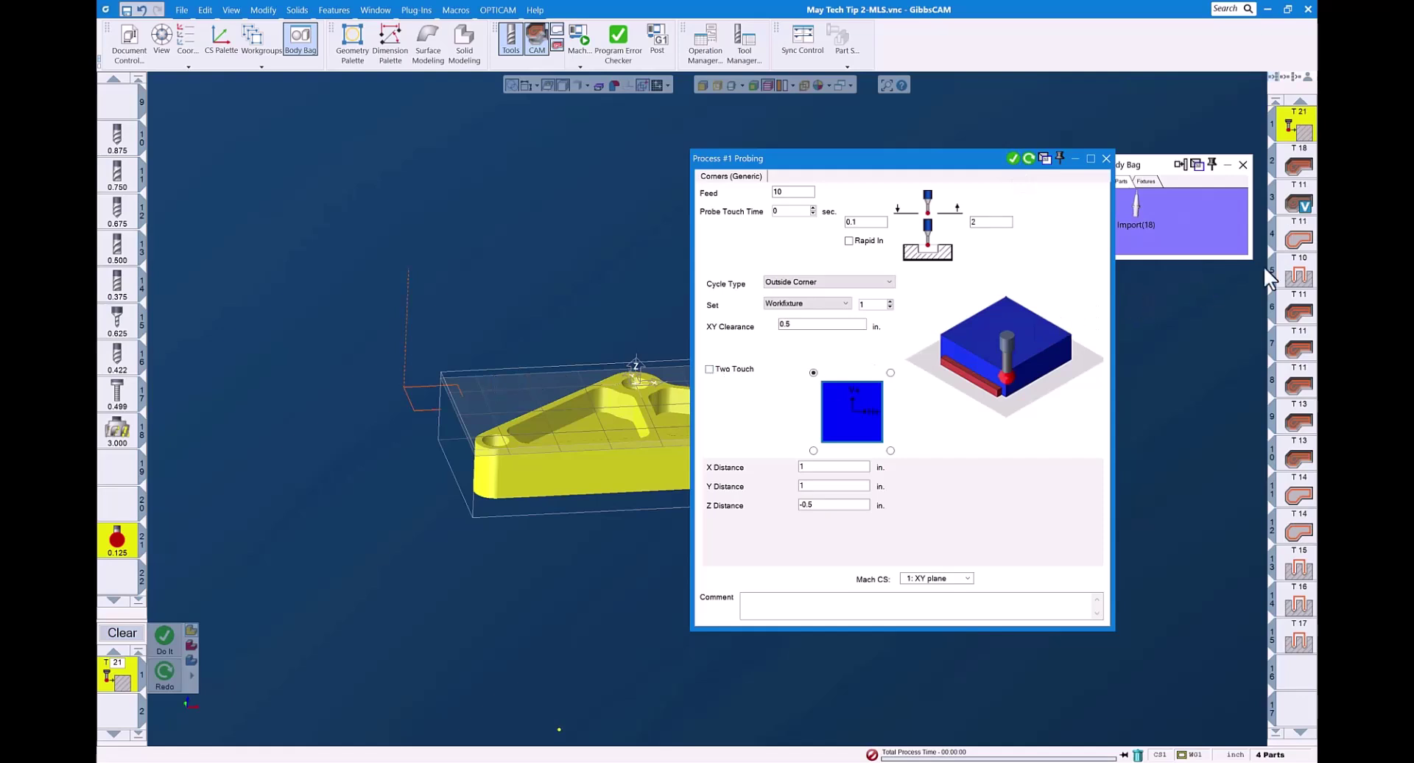
# Step: Generate a second probing operation with cycle type Single Surface from Corner (Z)
pyautogui.click(1271, 180)
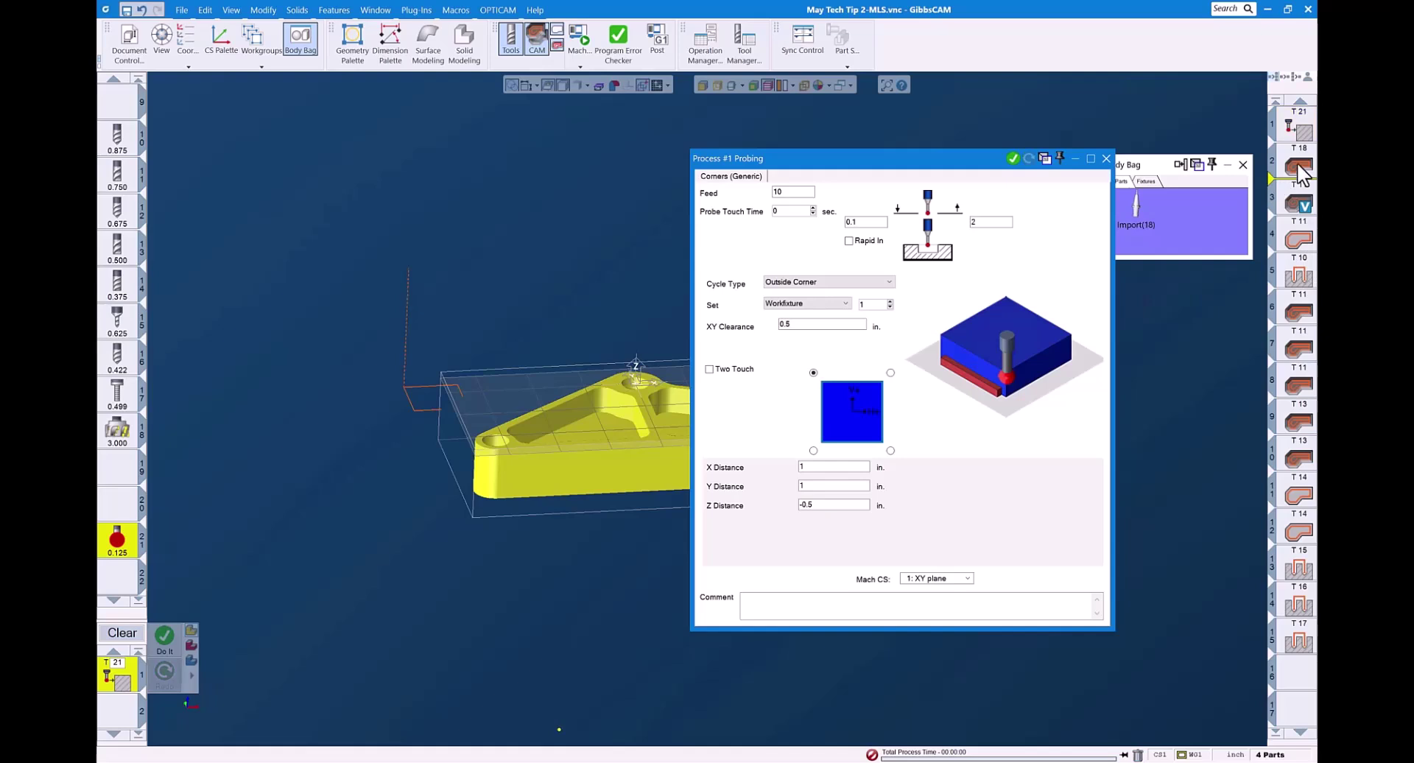
pyautogui.click(890, 281)
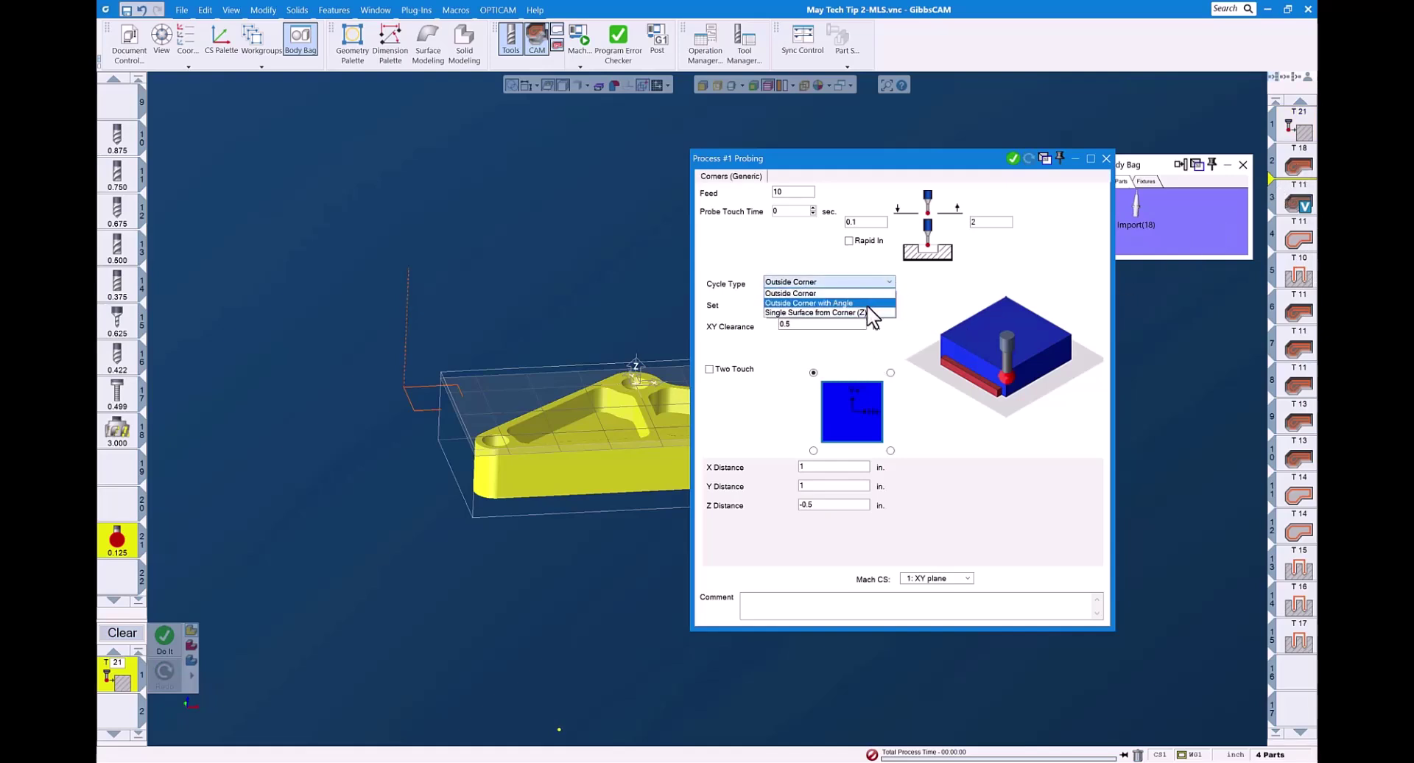
pyautogui.click(869, 313)
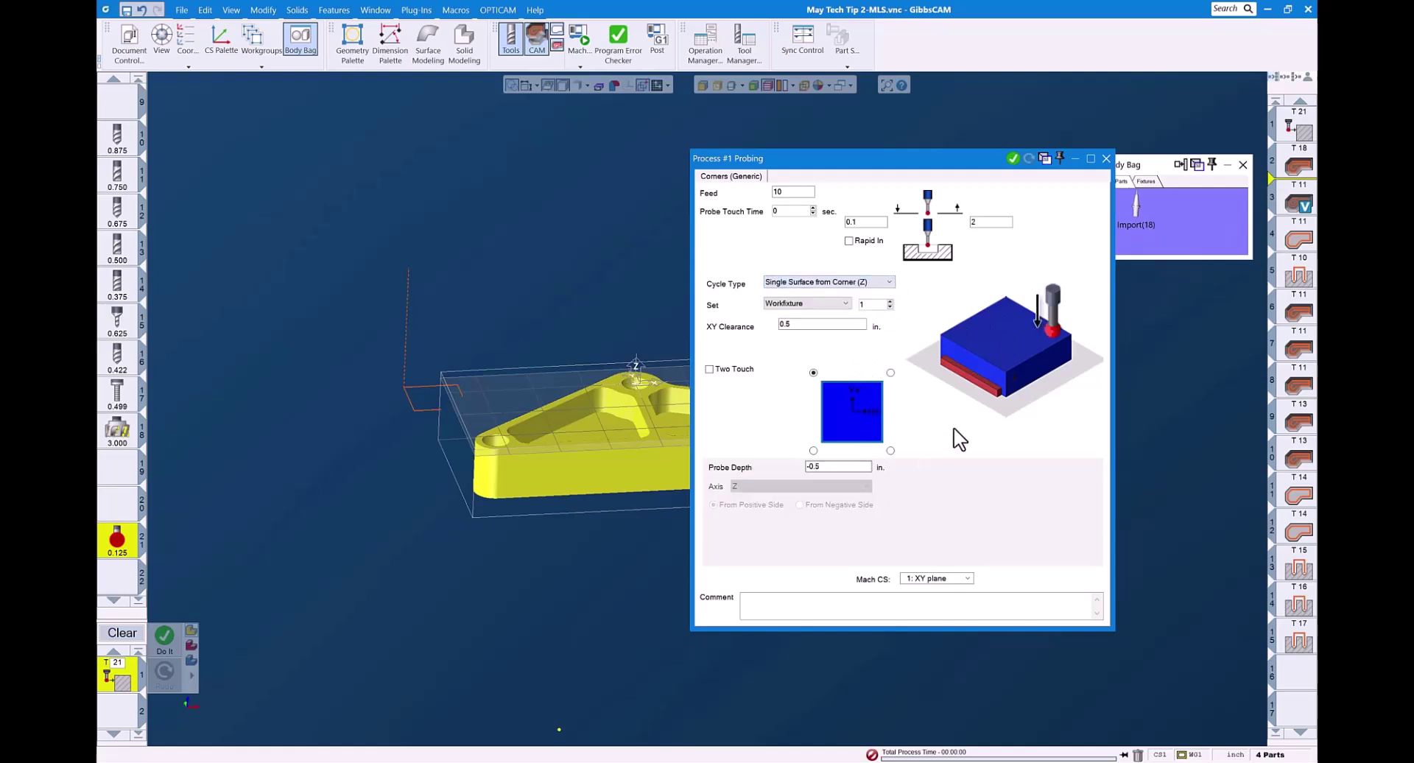
pyautogui.click(1013, 159)
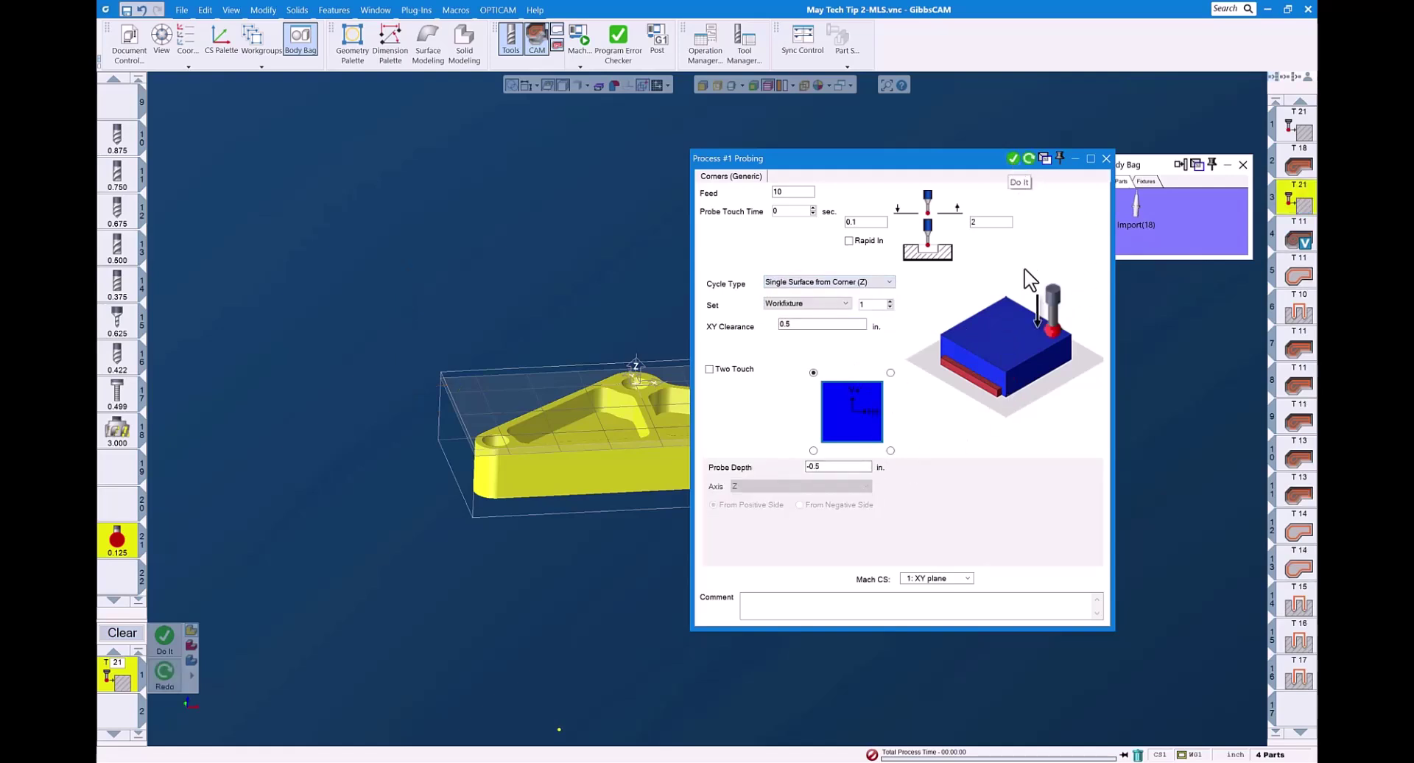
pyautogui.click(1106, 158)
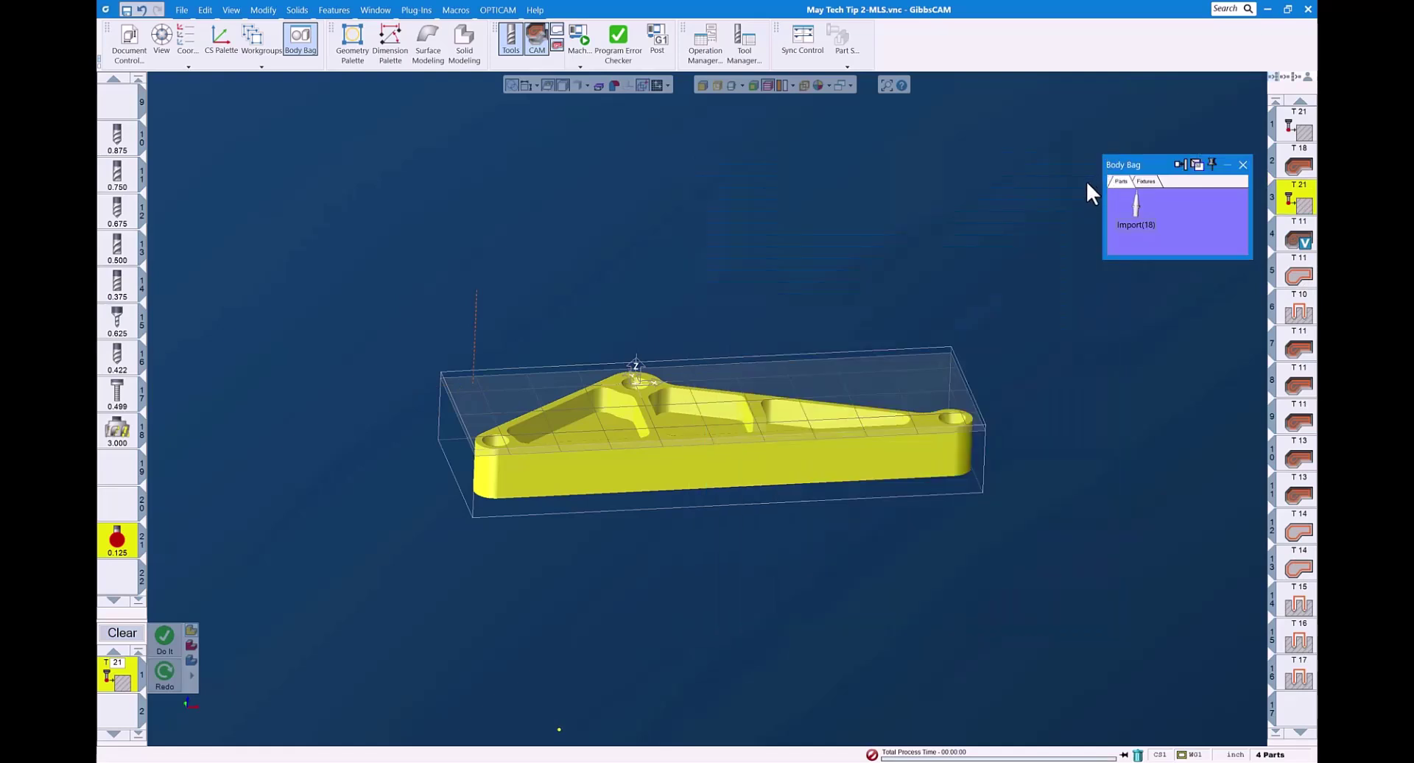
# Step: Open Machine Sim and zoom and orbit to view the four red vises and spindle
pyautogui.click(579, 38)
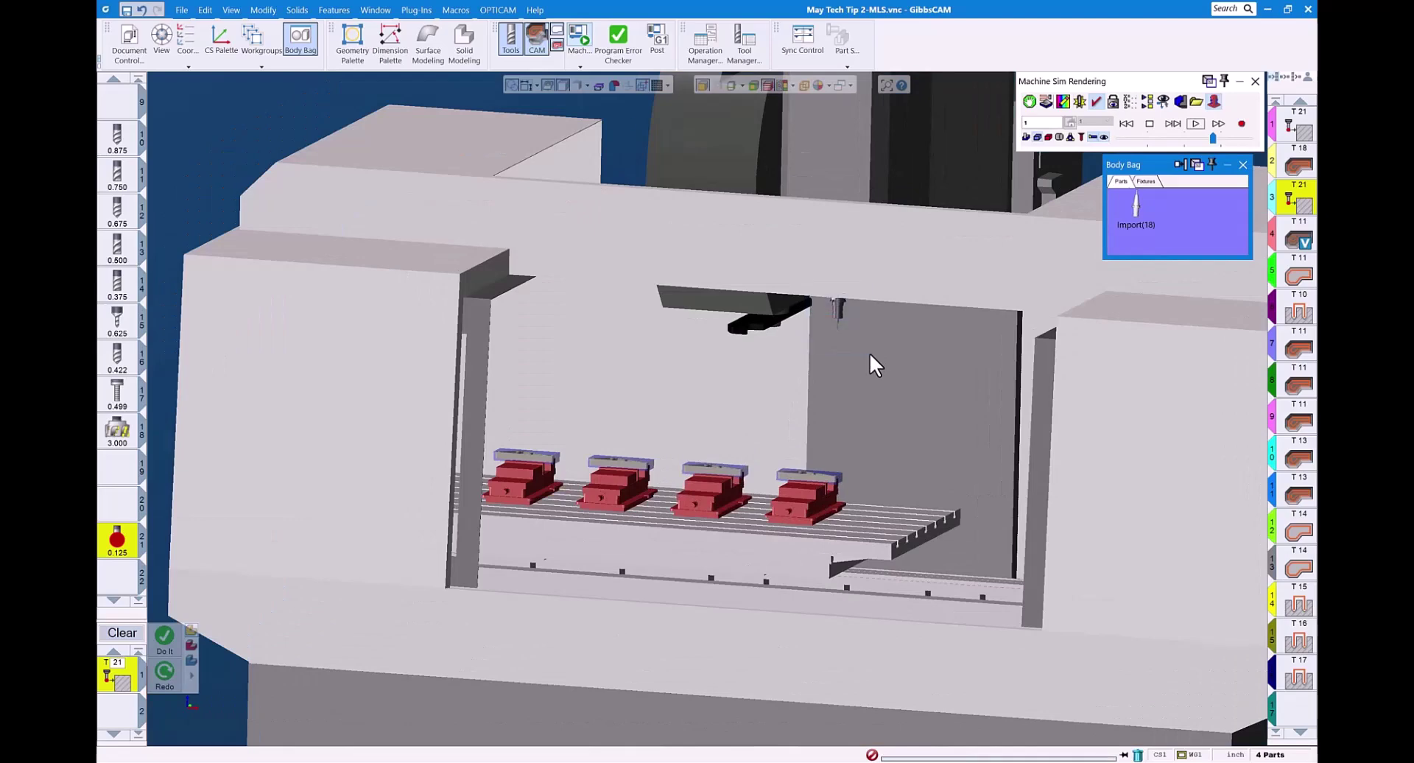
pyautogui.scroll(6, 870, 352)
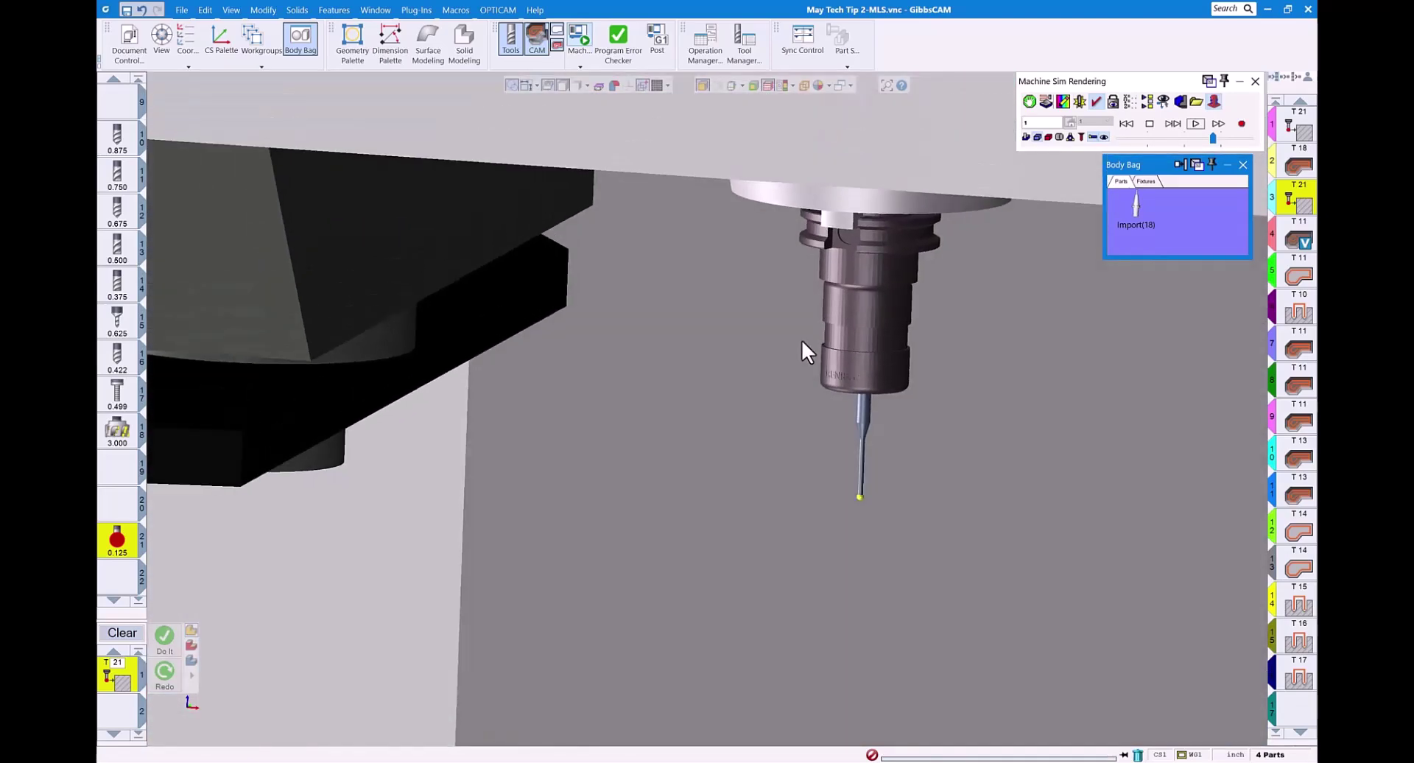
pyautogui.scroll(-8, 899, 372)
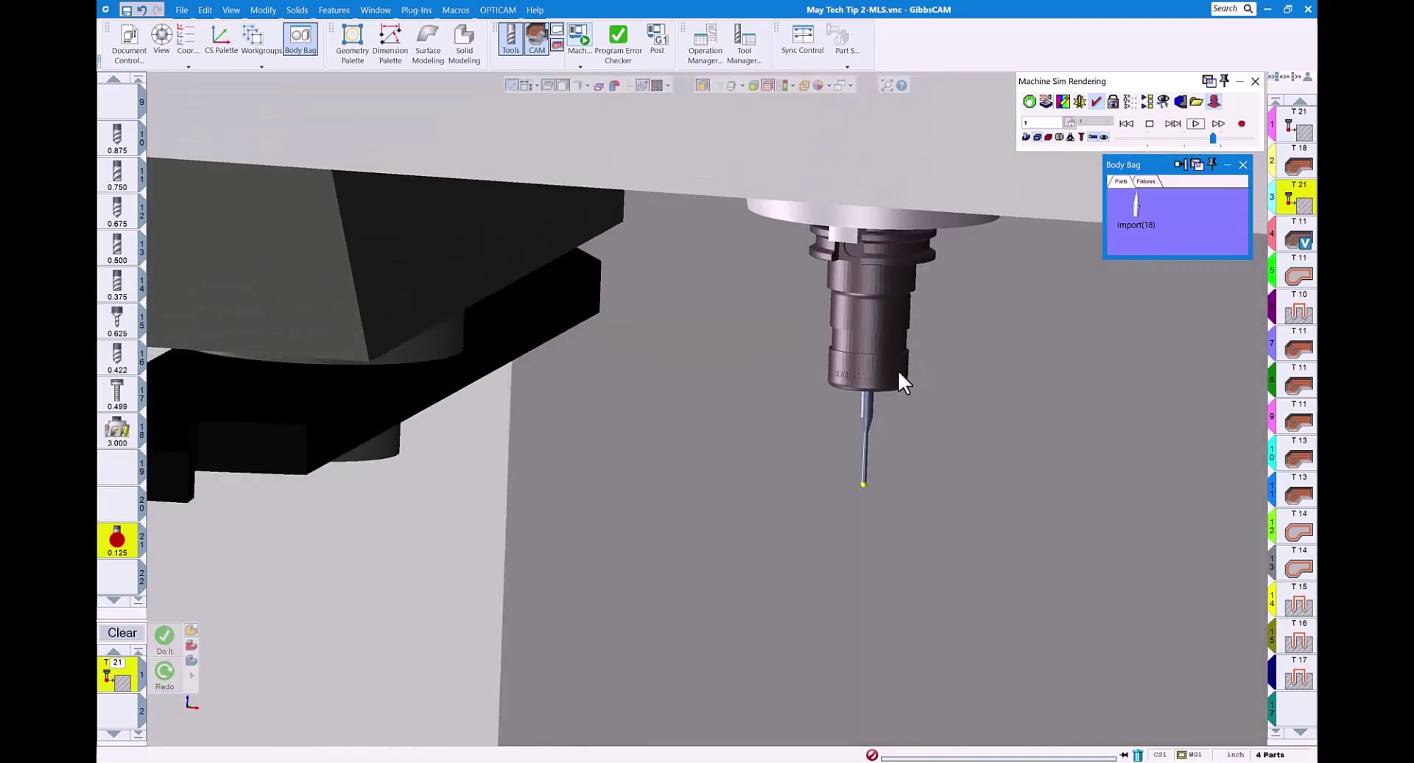
pyautogui.scroll(-5, 898, 367)
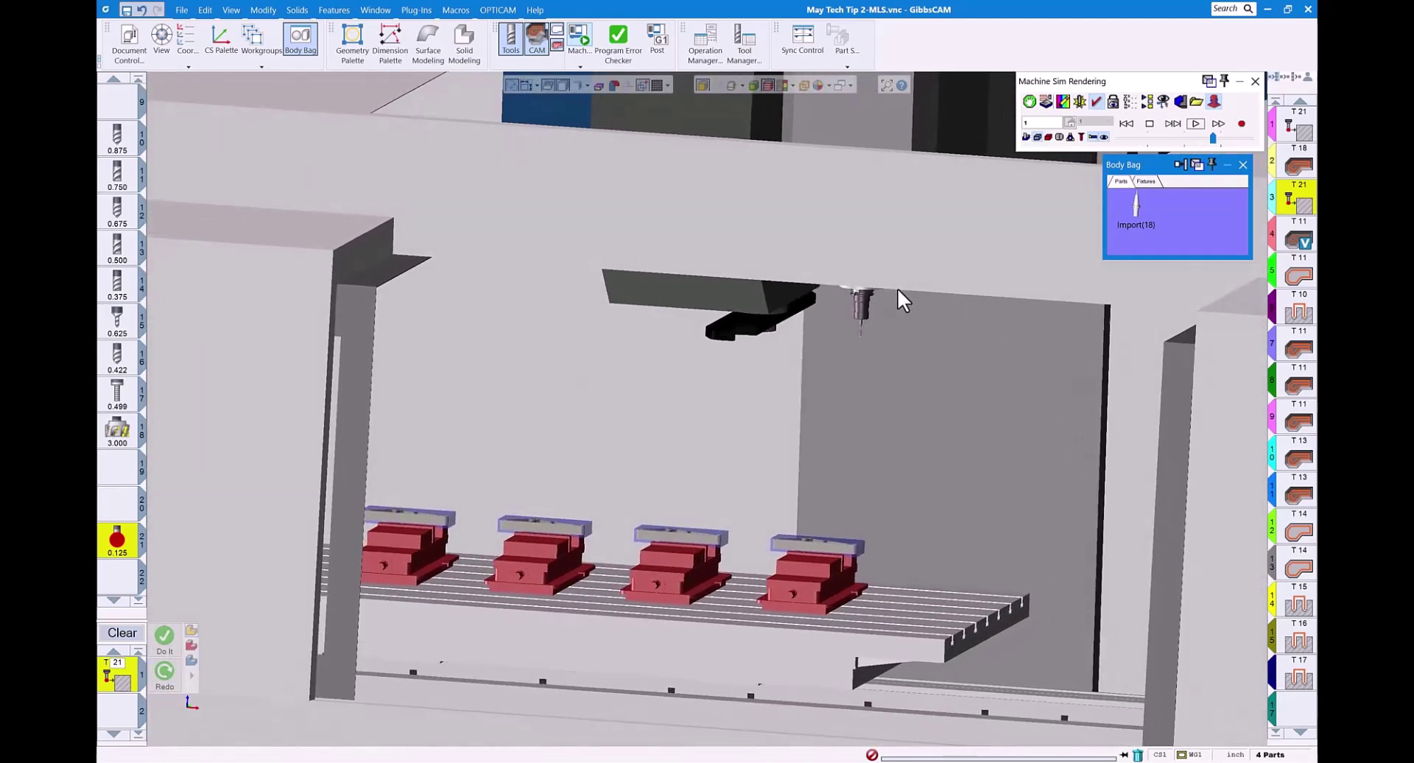
pyautogui.moveTo(897, 291); pyautogui.dragTo(743, 321, button='middle')
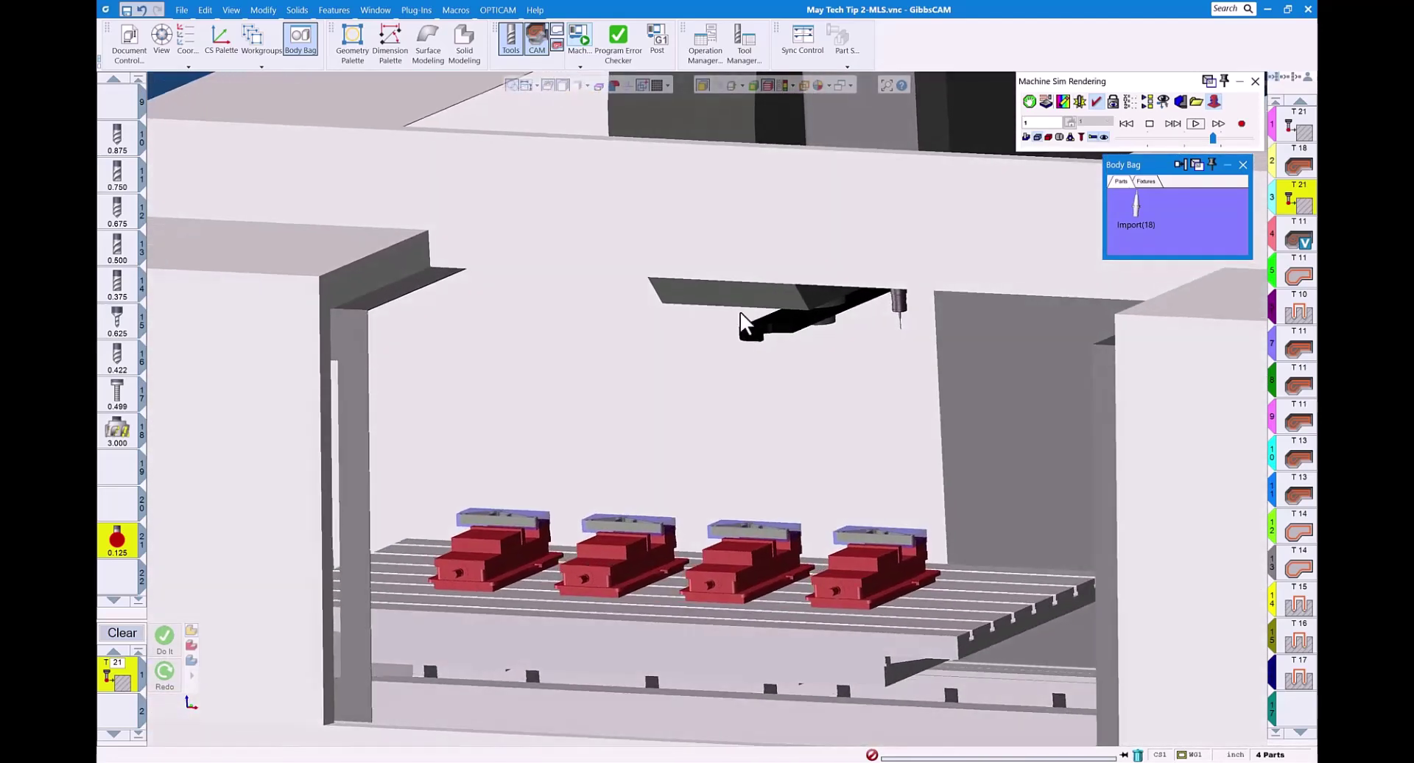
# Step: Run the probing simulation at a slower playback speed, then speed it up partway through
pyautogui.click(1196, 124)
pyautogui.moveTo(1211, 138); pyautogui.dragTo(1153, 138)
pyautogui.click(1196, 124)
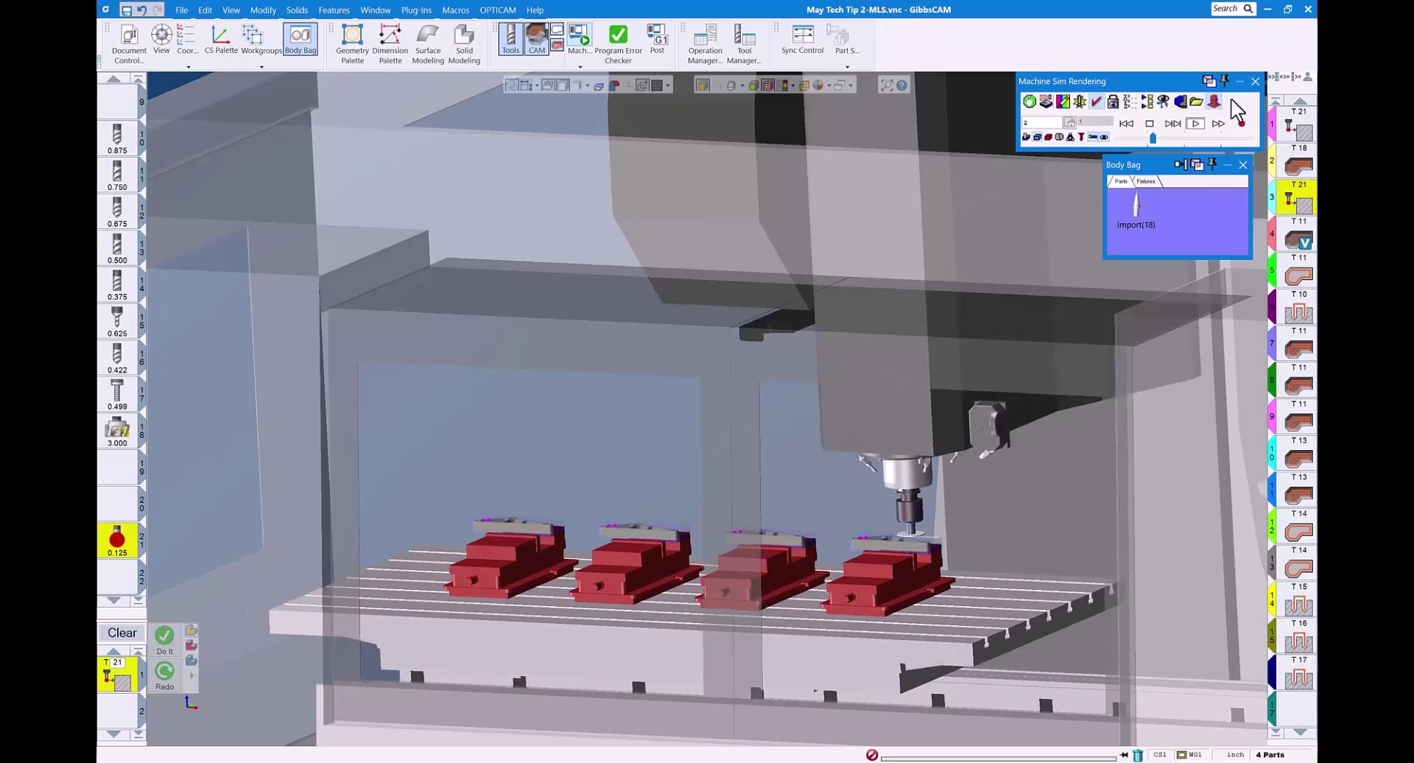
pyautogui.click(1179, 137)
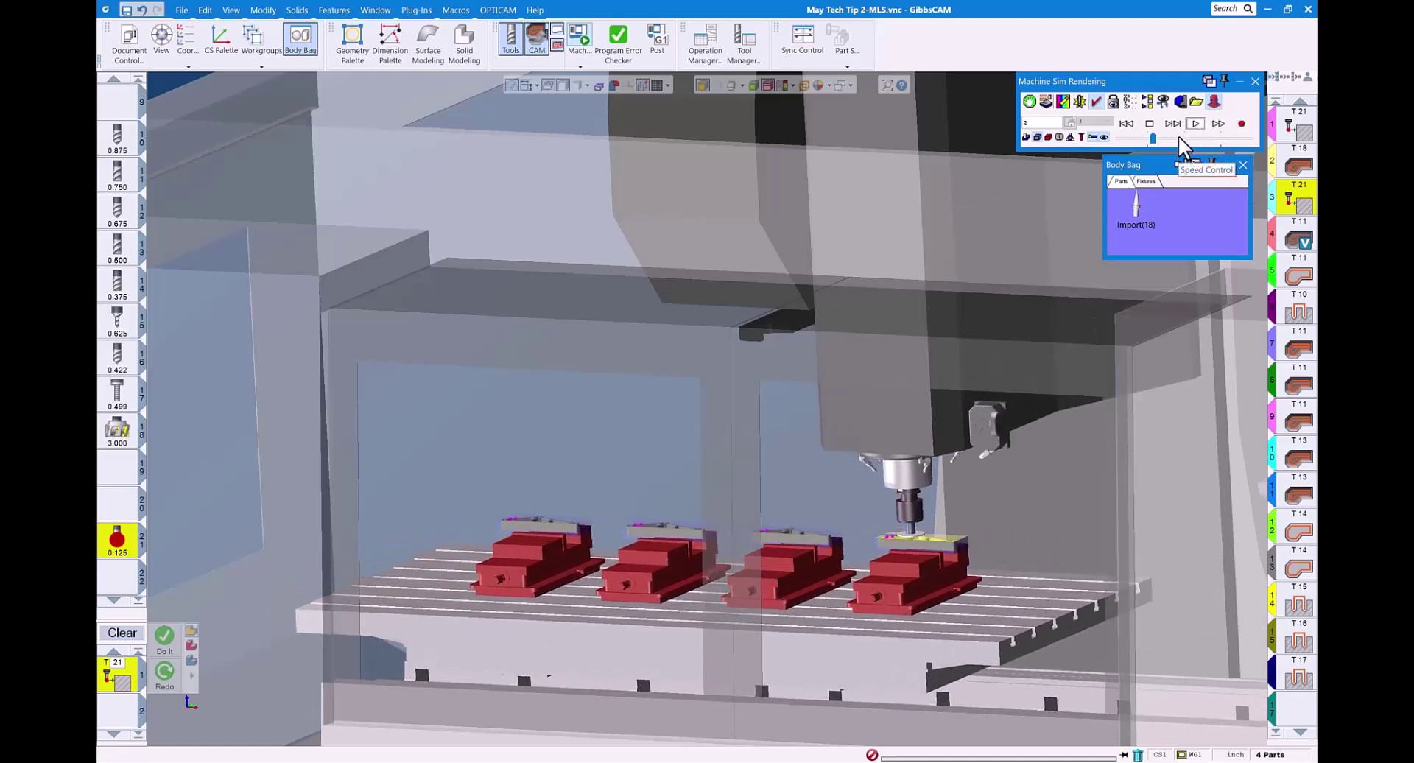